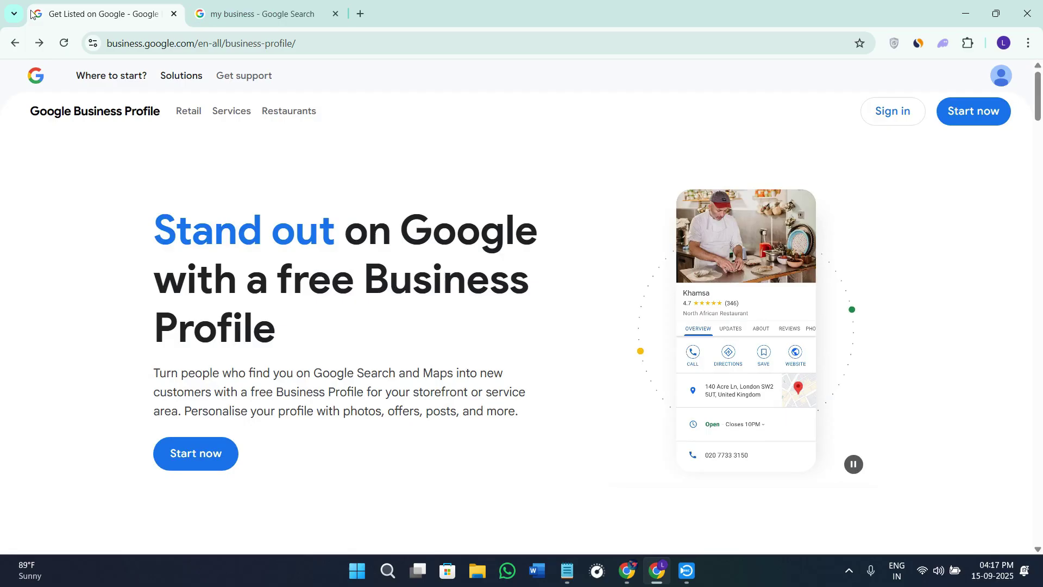
- Highlight the current page address in the address bar, then deselect it
click(158, 44)
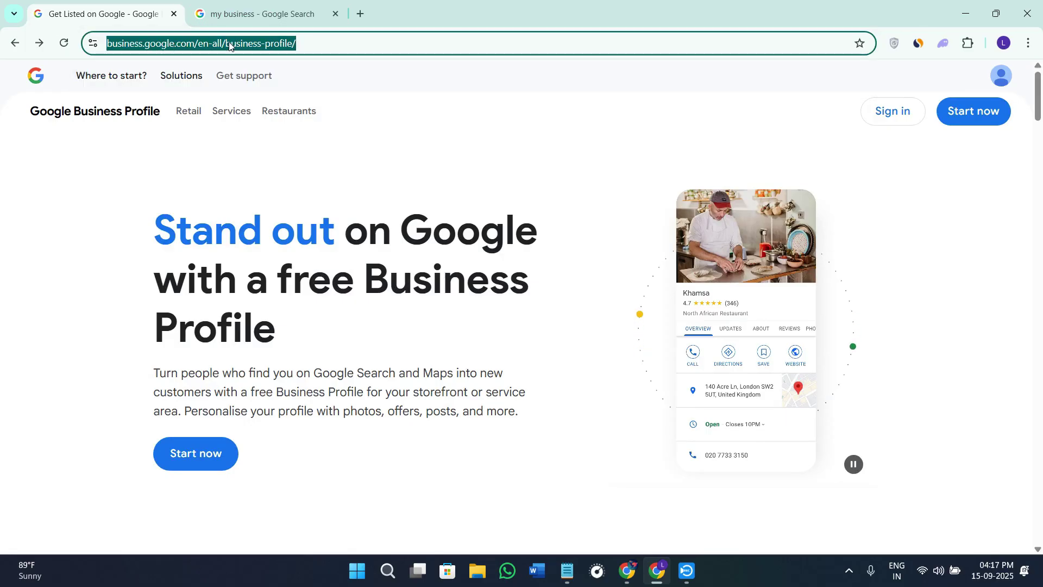
mouse_move(181, 75)
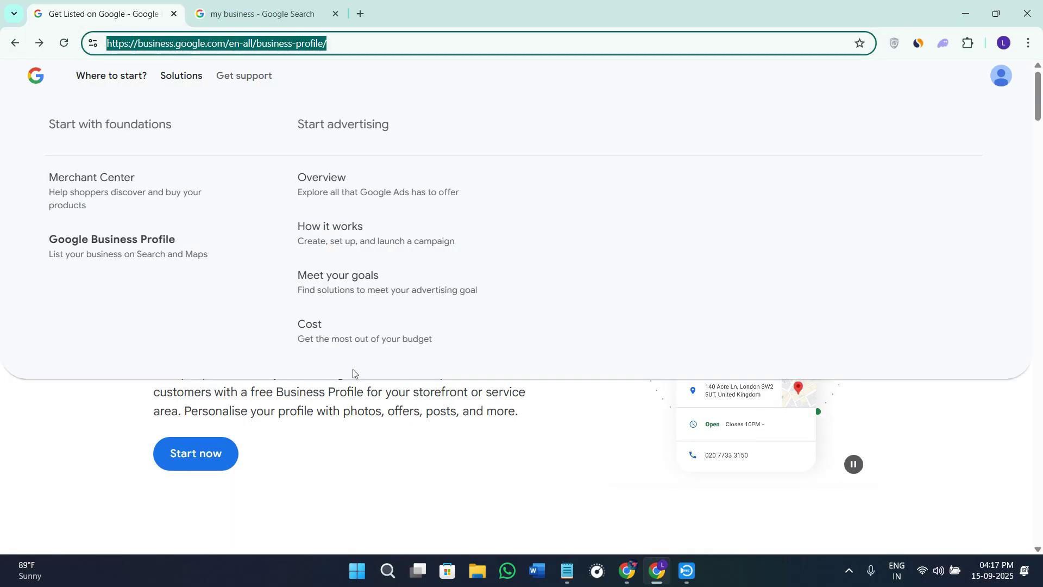
click(253, 301)
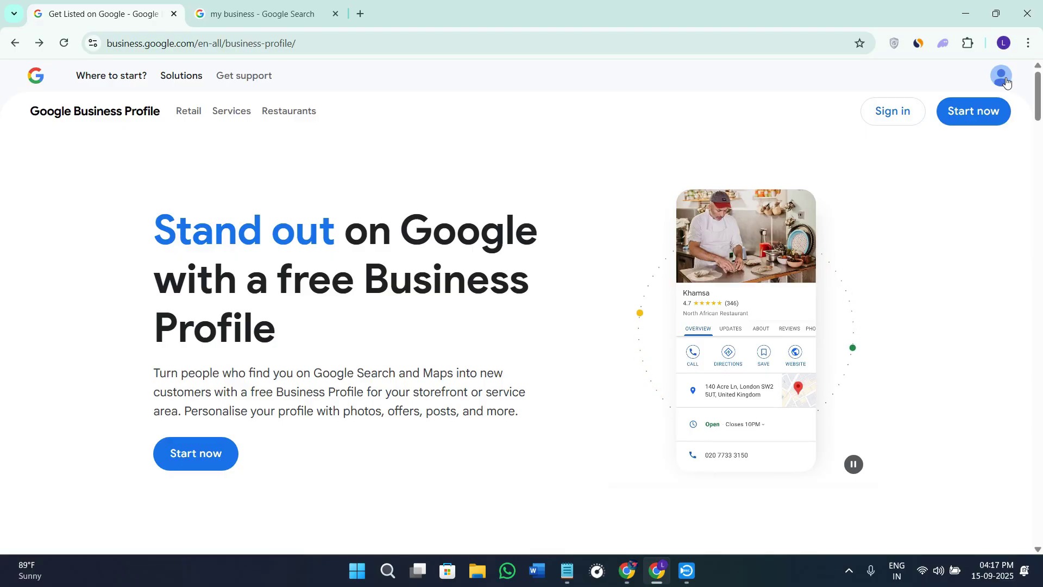
- Return to the my business search results and look over the Vishi fast food profile
click(261, 14)
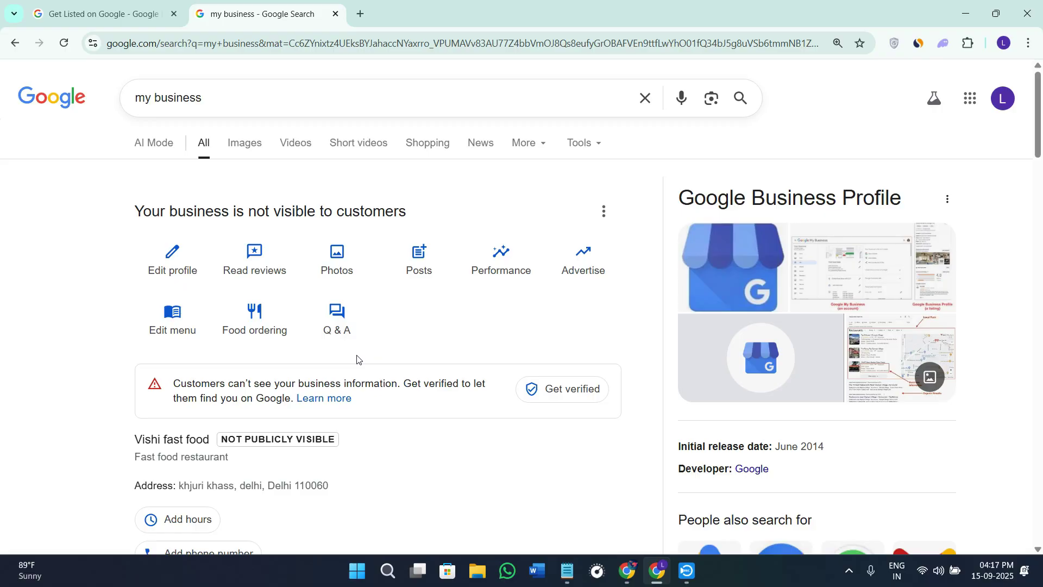
scroll(361, 363, down, 4)
scroll(500, 208, up, 4)
click(627, 571)
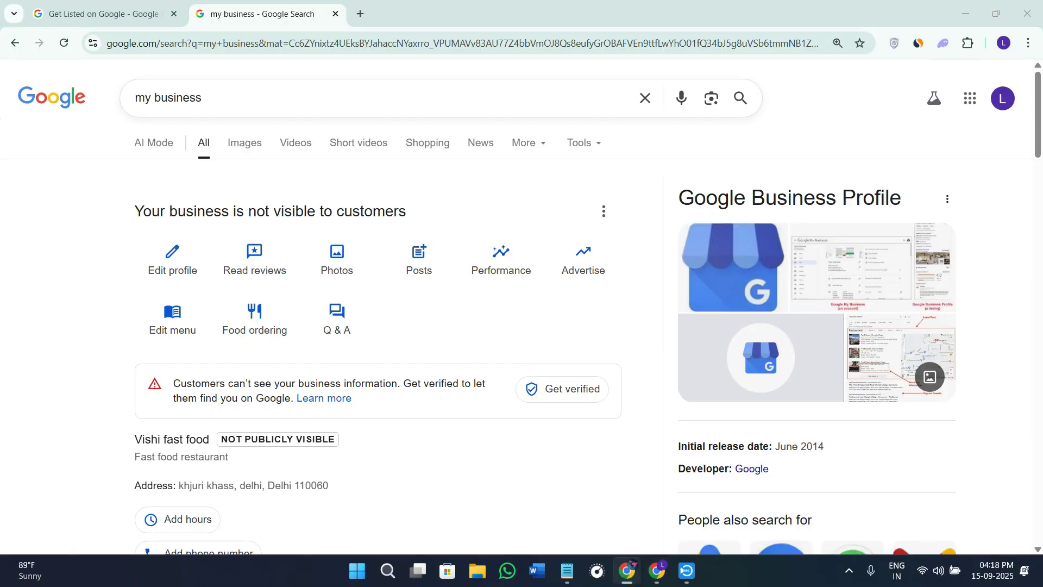
- Search 'Google Business Profile Manager' in a new tab and open 'Edit your Business Profile' in another tab
click(360, 14)
text(Google Business Profile Manager)
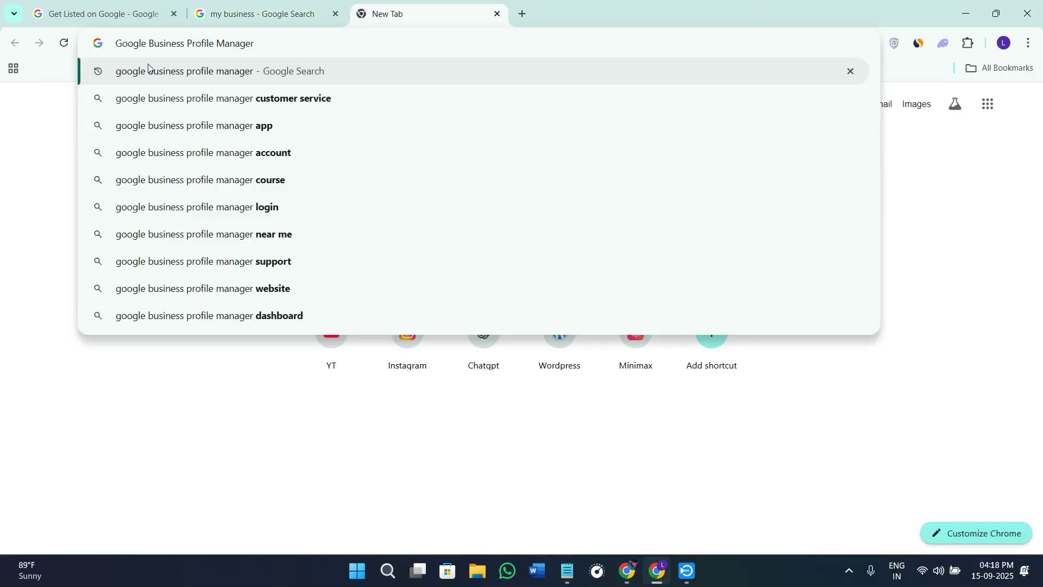
click(233, 60)
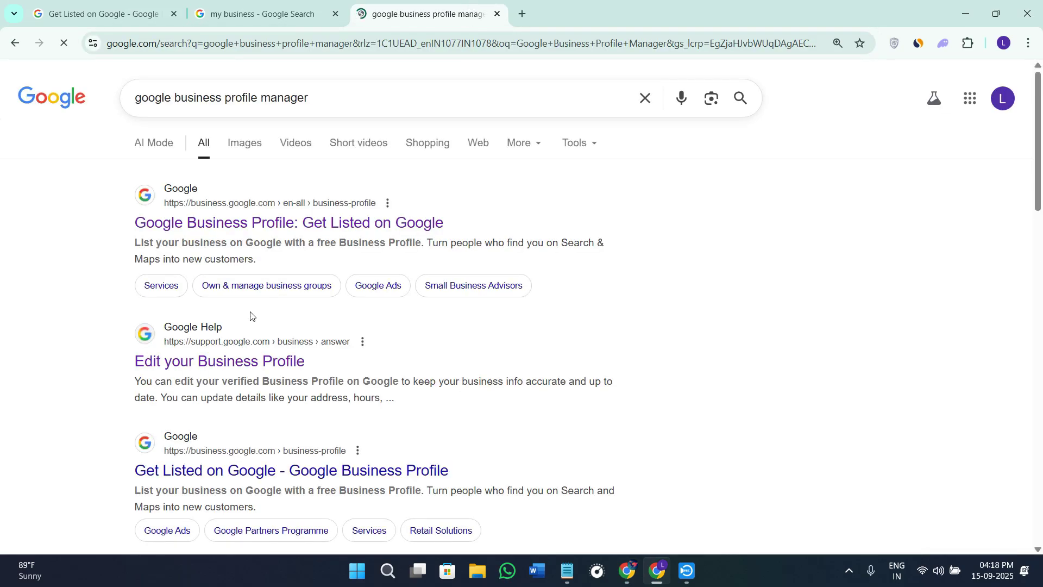
right_click(199, 361)
click(333, 145)
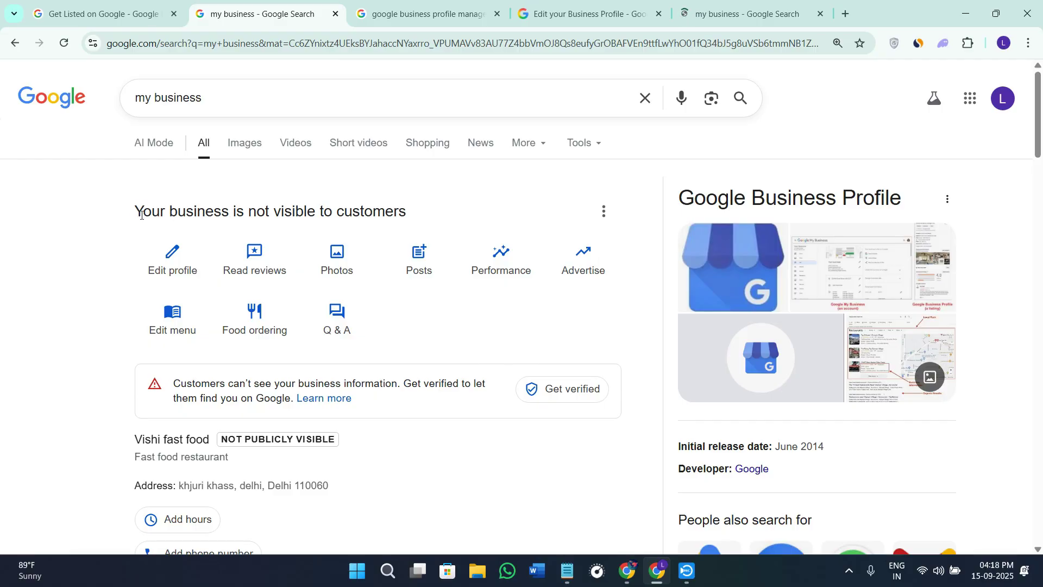
drag(140, 215, 412, 224)
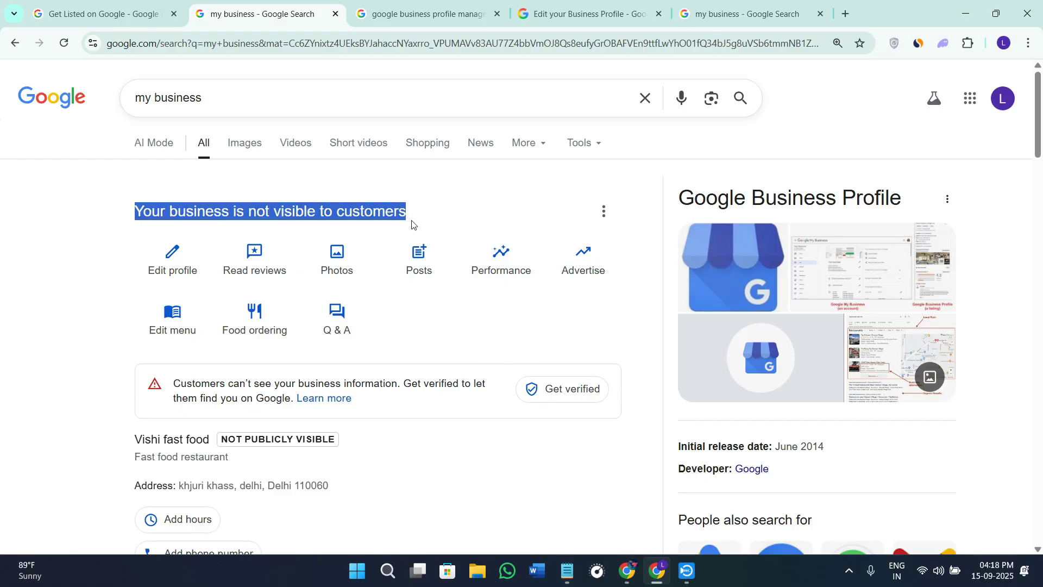
click(465, 202)
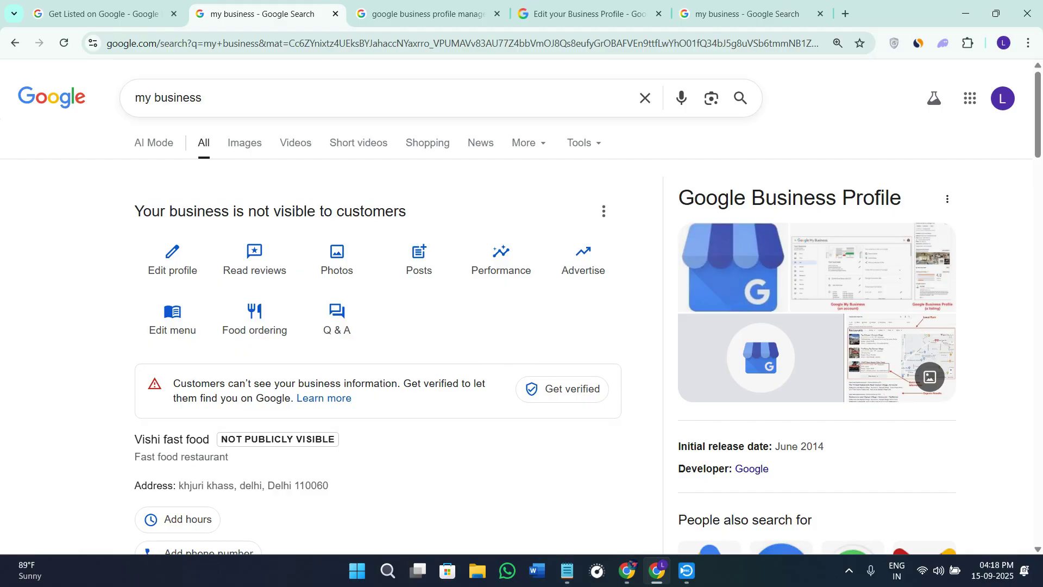
click(627, 570)
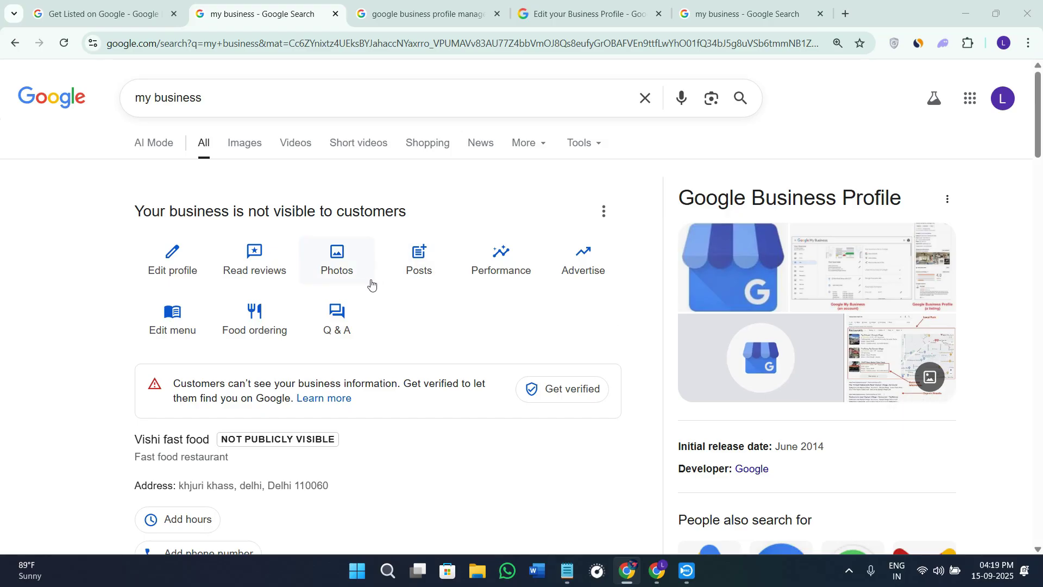
scroll(476, 396, down, 2)
scroll(475, 396, up, 2)
- Start editing the Vishi fast food profile and highlight the not-verified warning
click(185, 260)
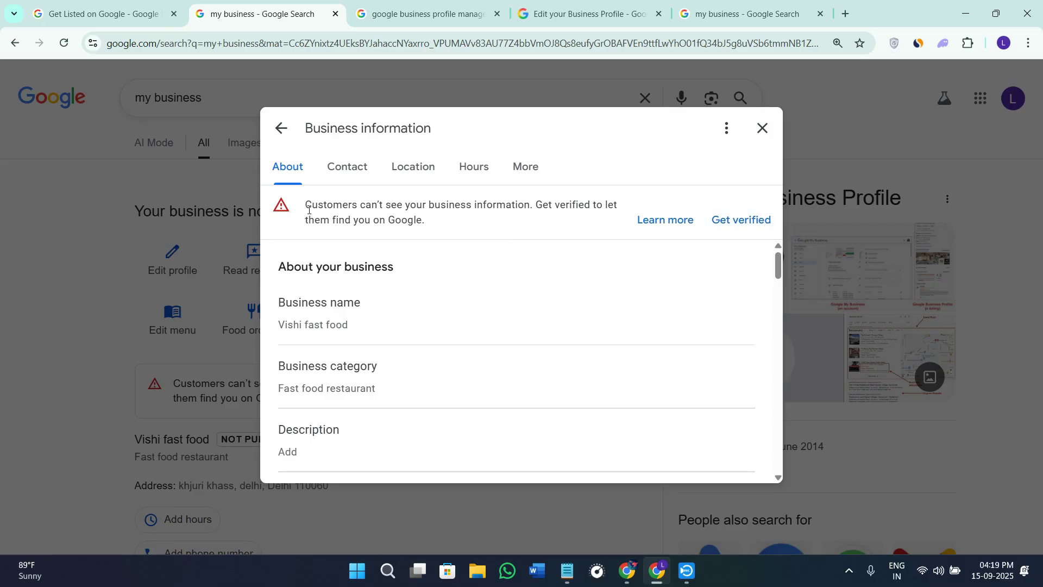
drag(307, 209, 466, 220)
click(466, 220)
- Start verification with Get verified and review the suggested matching businesses
click(738, 219)
scroll(703, 426, down, 5)
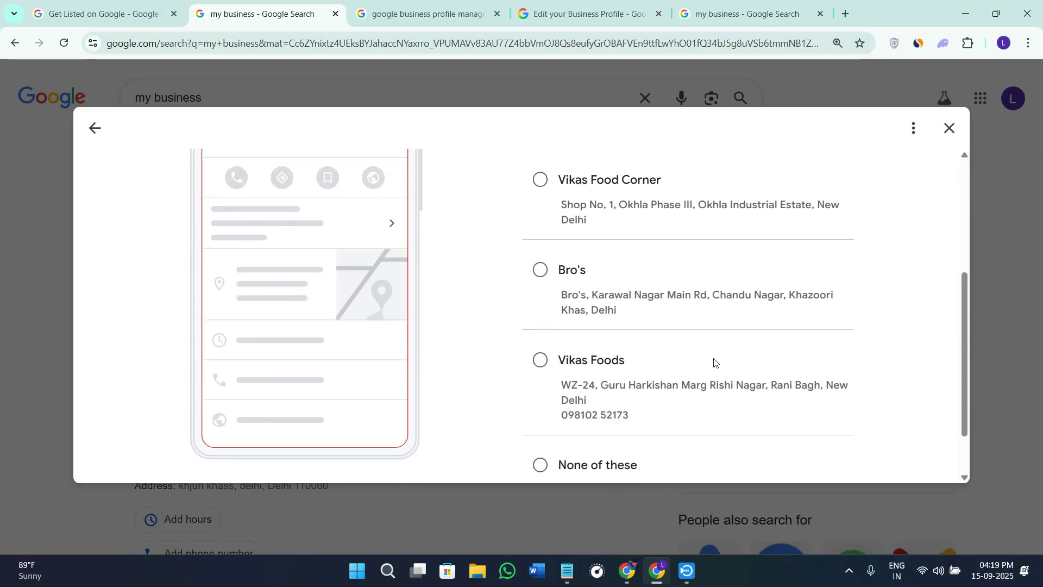
scroll(713, 361, up, 5)
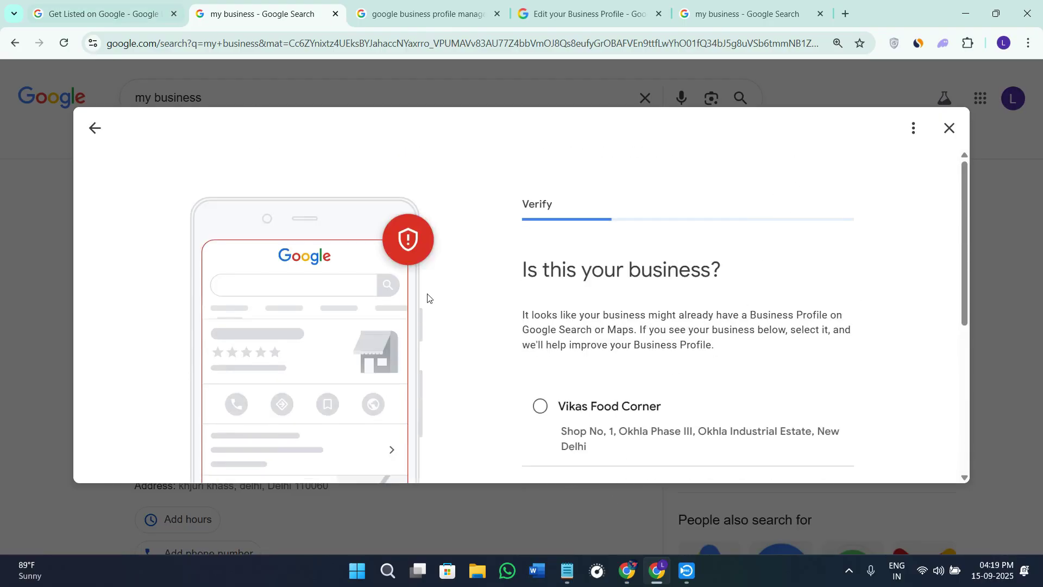
scroll(626, 430, down, 2)
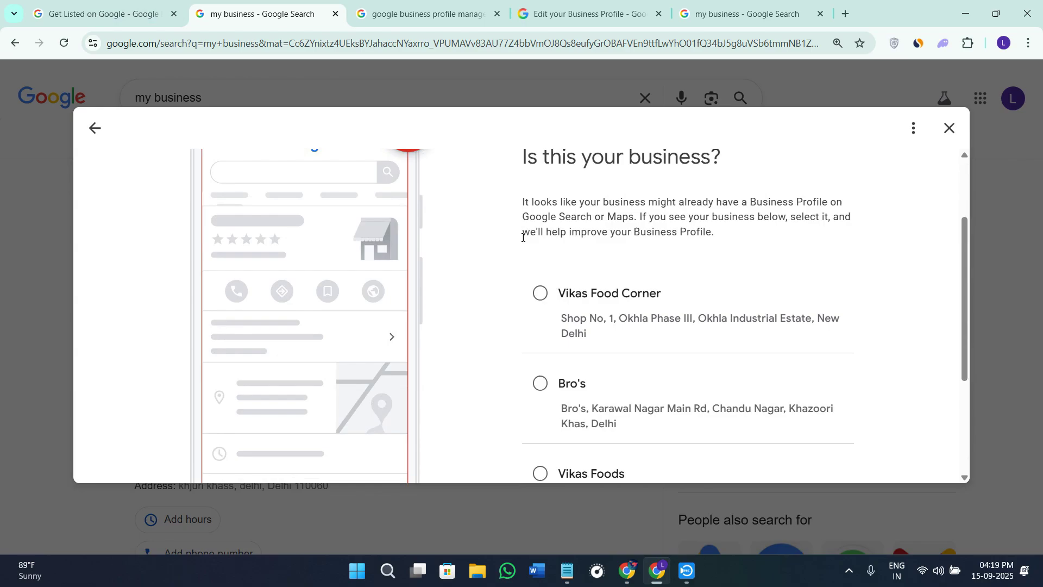
scroll(543, 235, up, 2)
scroll(580, 372, down, 4)
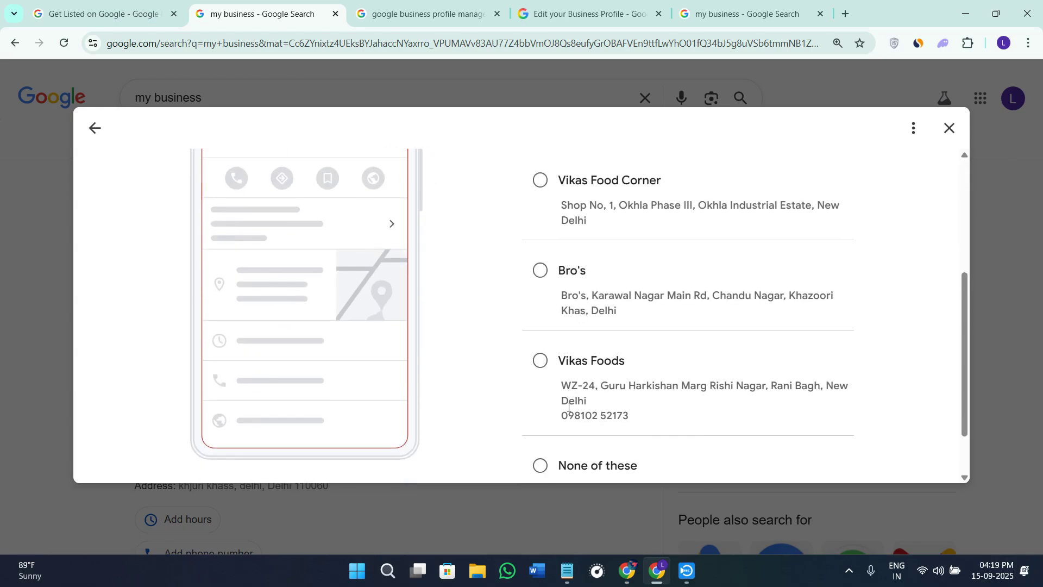
scroll(586, 378, up, 2)
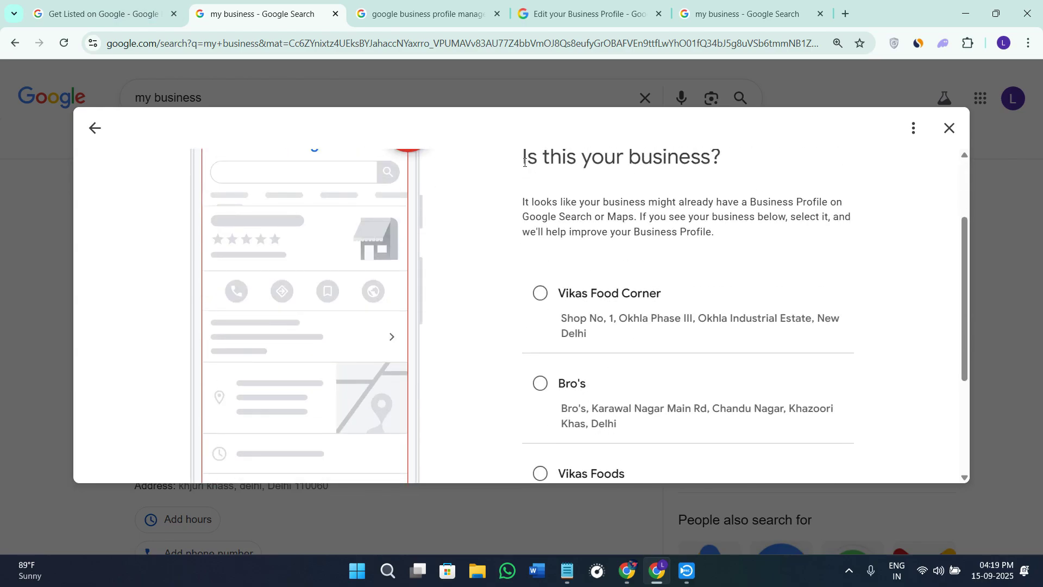
drag(524, 162, 734, 165)
- Choose 'None of these' from the suggested listings and confirm the choice
scroll(671, 424, down, 2)
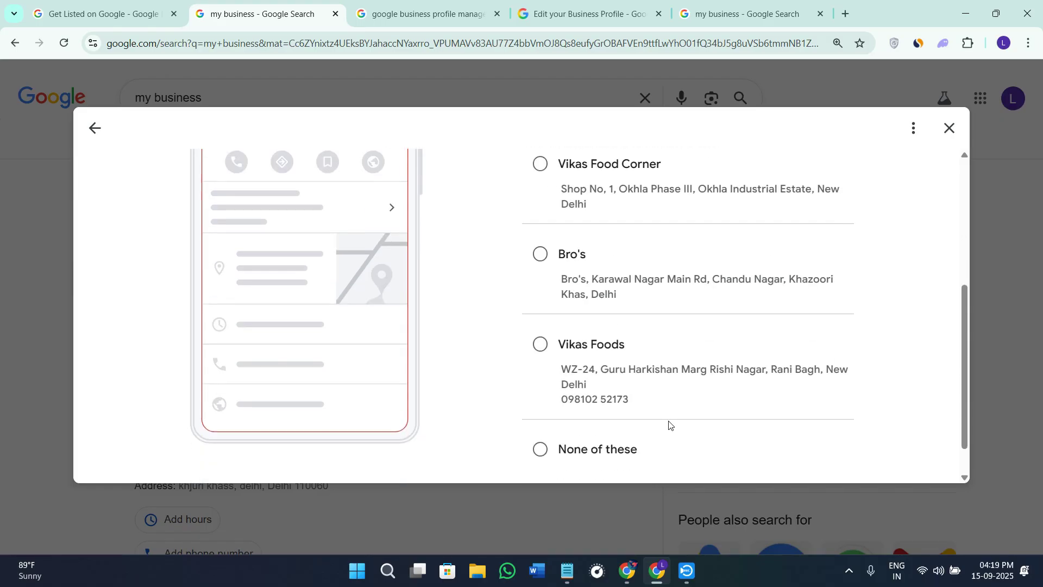
scroll(669, 425, down, 1)
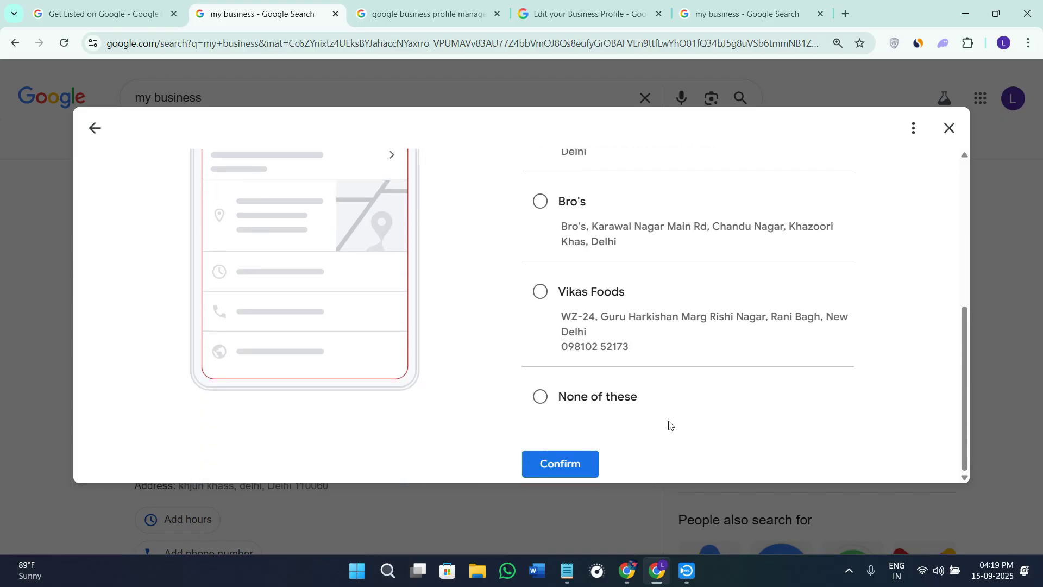
scroll(669, 425, up, 3)
scroll(643, 394, down, 3)
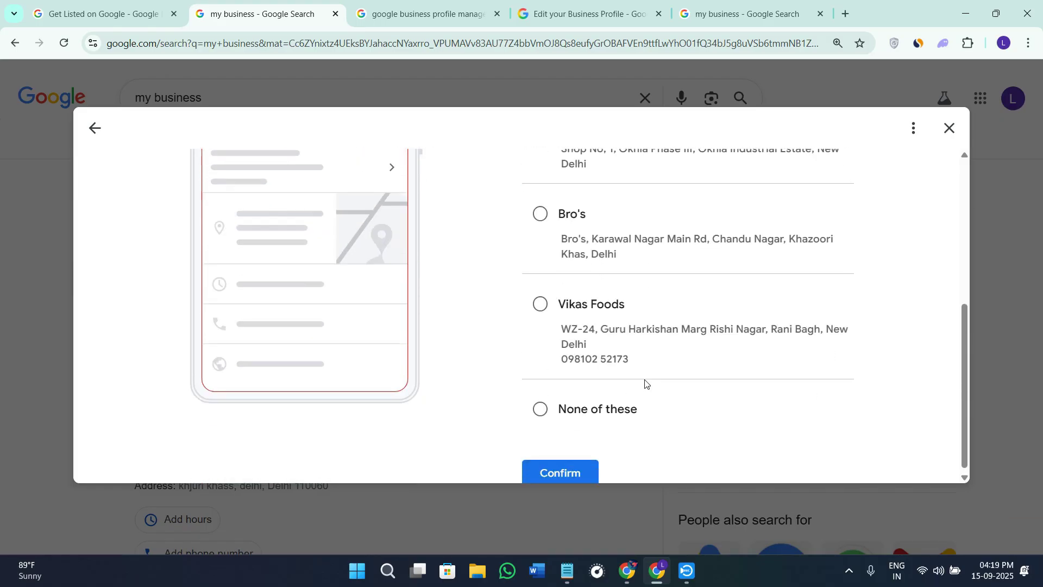
scroll(597, 364, up, 2)
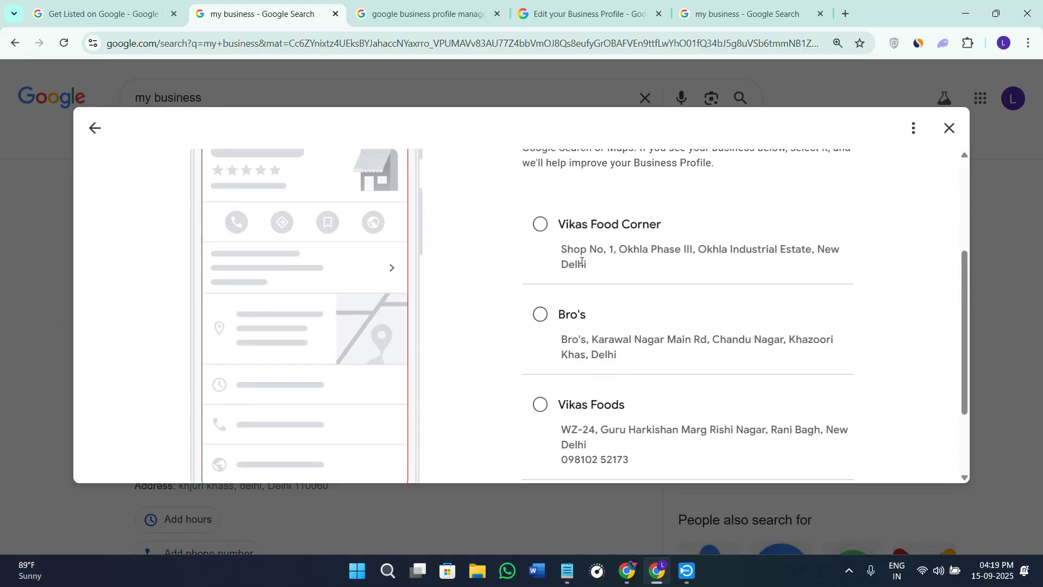
scroll(635, 391, down, 2)
click(539, 397)
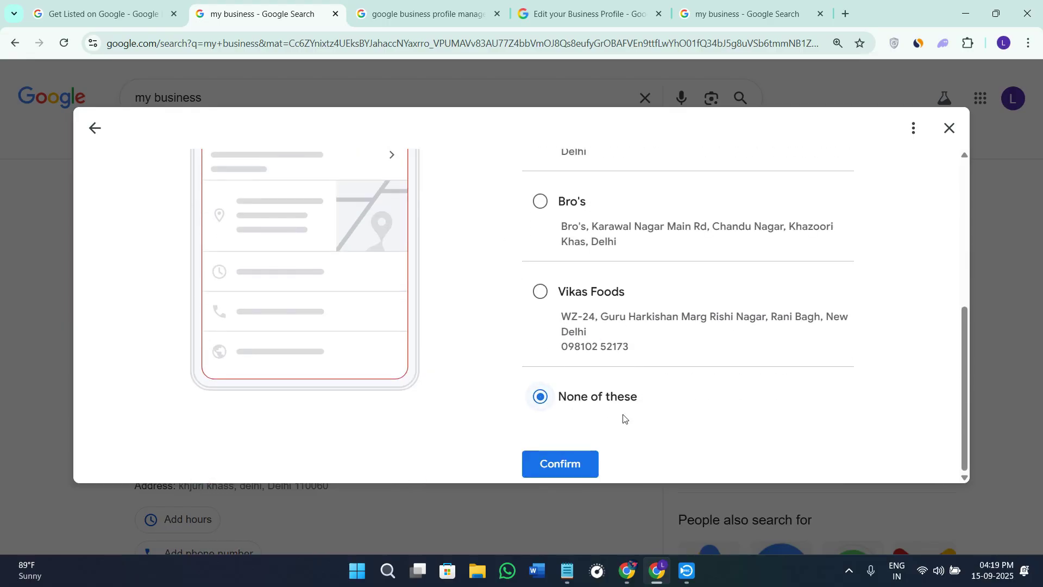
click(593, 463)
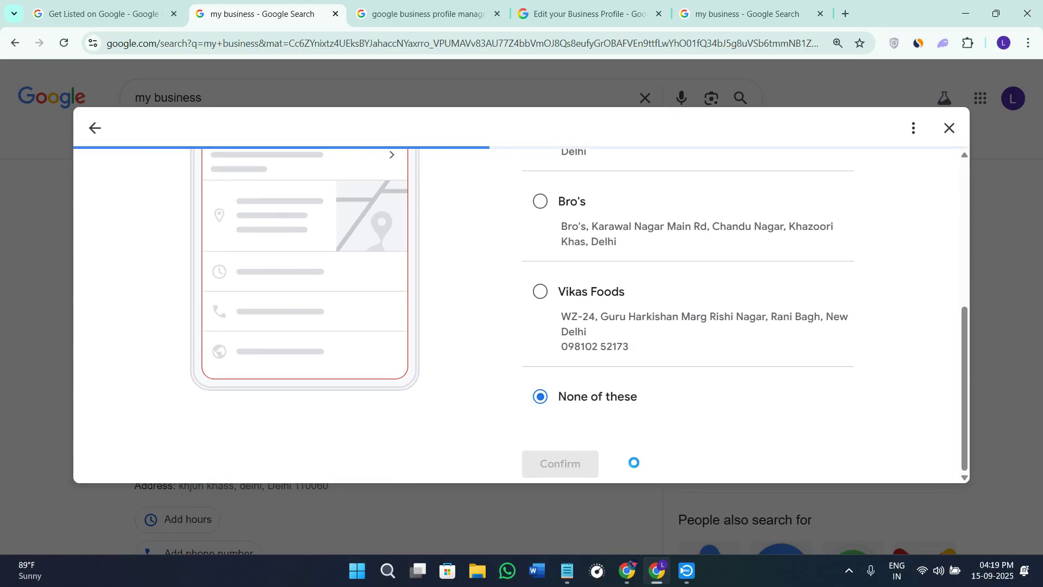
- Scroll back up and highlight the verification screen's heading text
scroll(682, 400, up, 2)
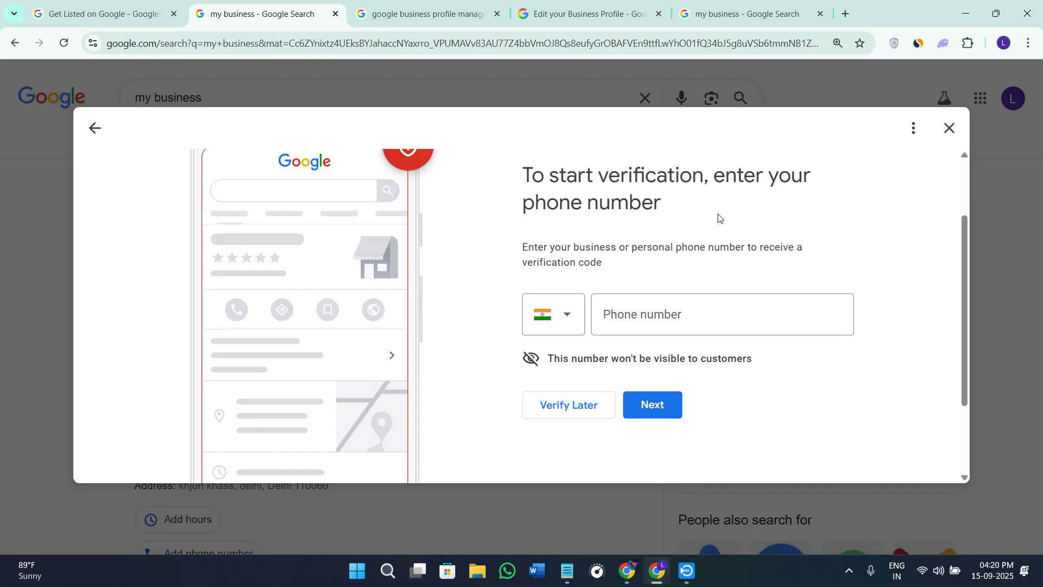
drag(532, 177, 598, 312)
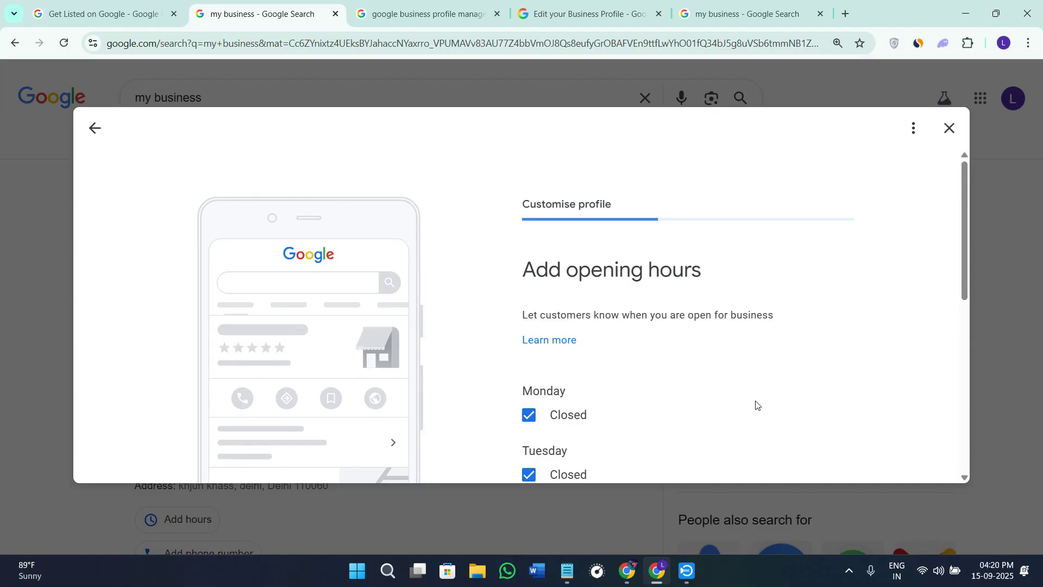
- Mark Sunday, Saturday and Friday open, then set Friday back to closed
drag(517, 266, 759, 273)
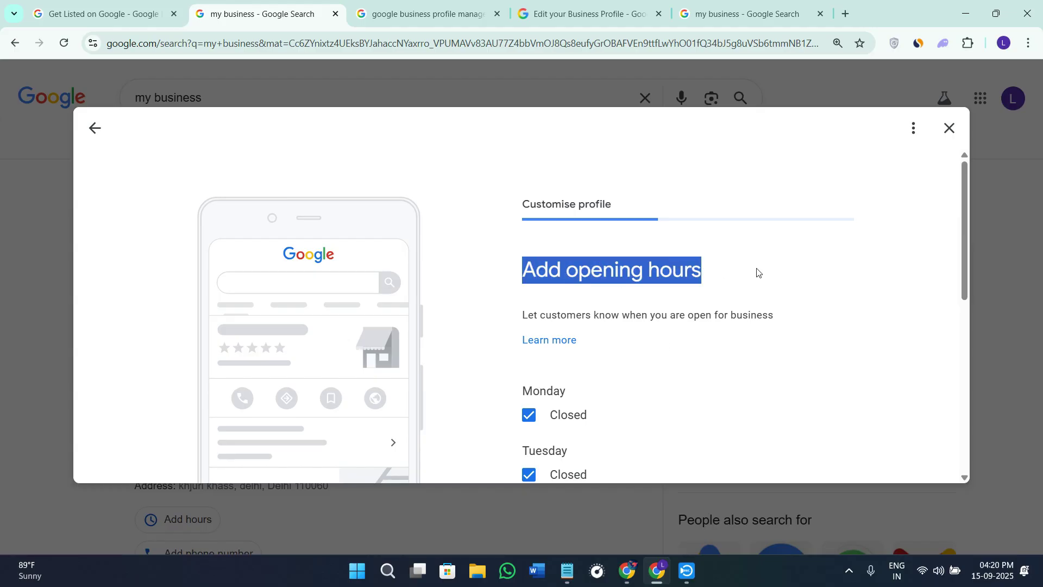
click(662, 341)
scroll(617, 322, down, 2)
scroll(617, 322, down, 6)
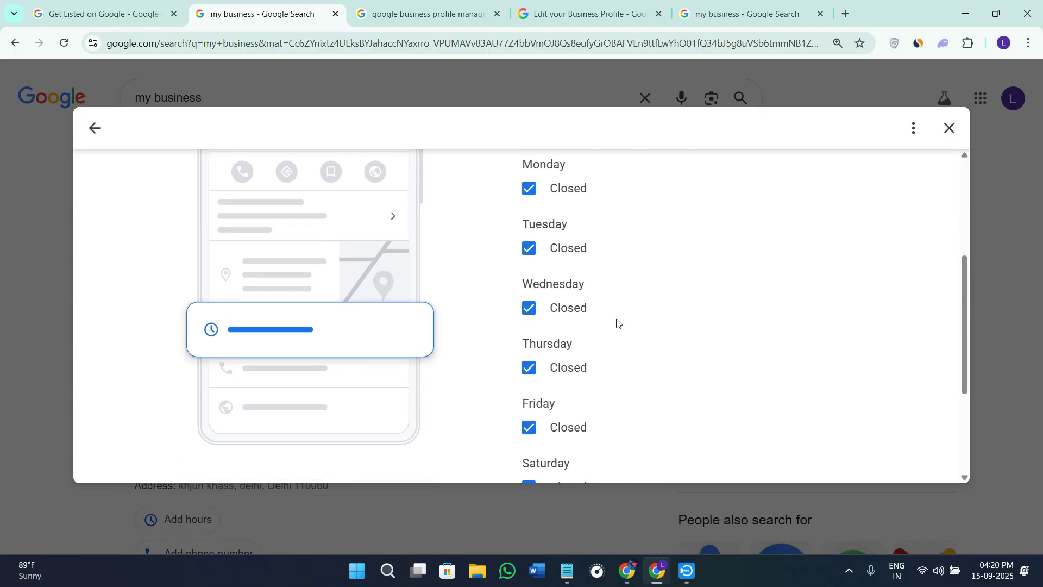
click(529, 364)
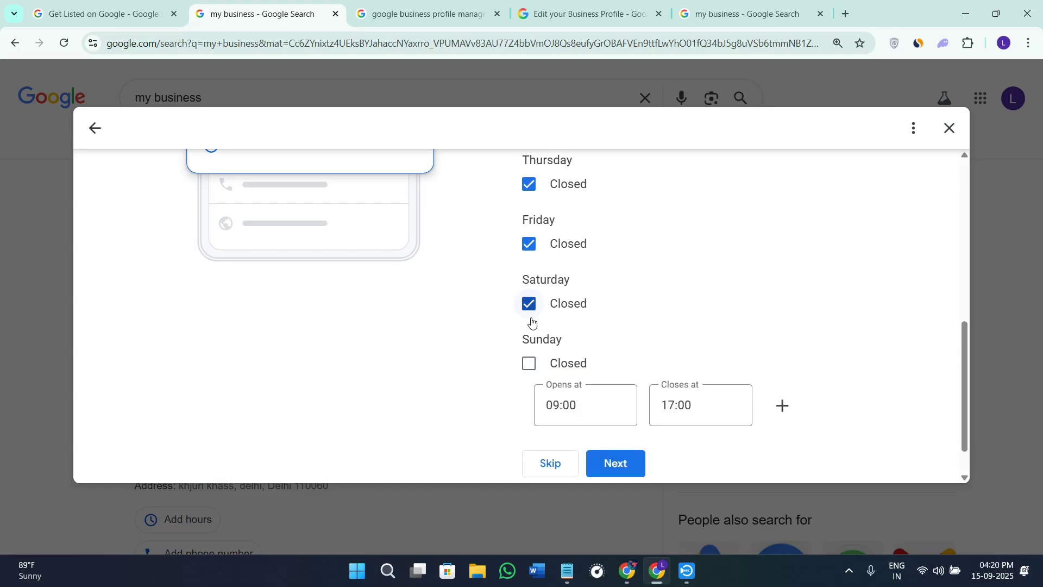
click(529, 303)
click(527, 244)
scroll(498, 300, up, 2)
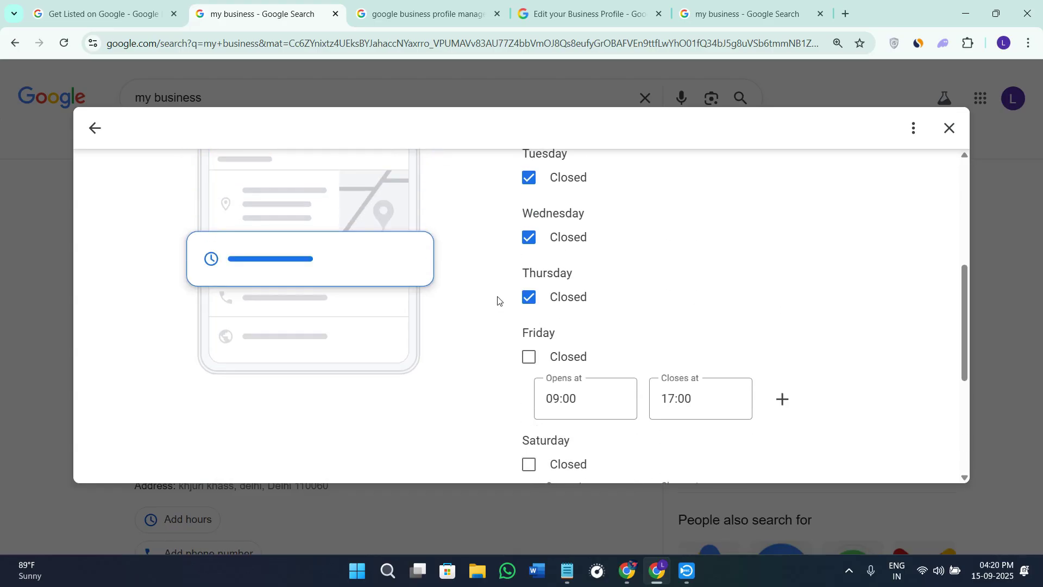
click(529, 357)
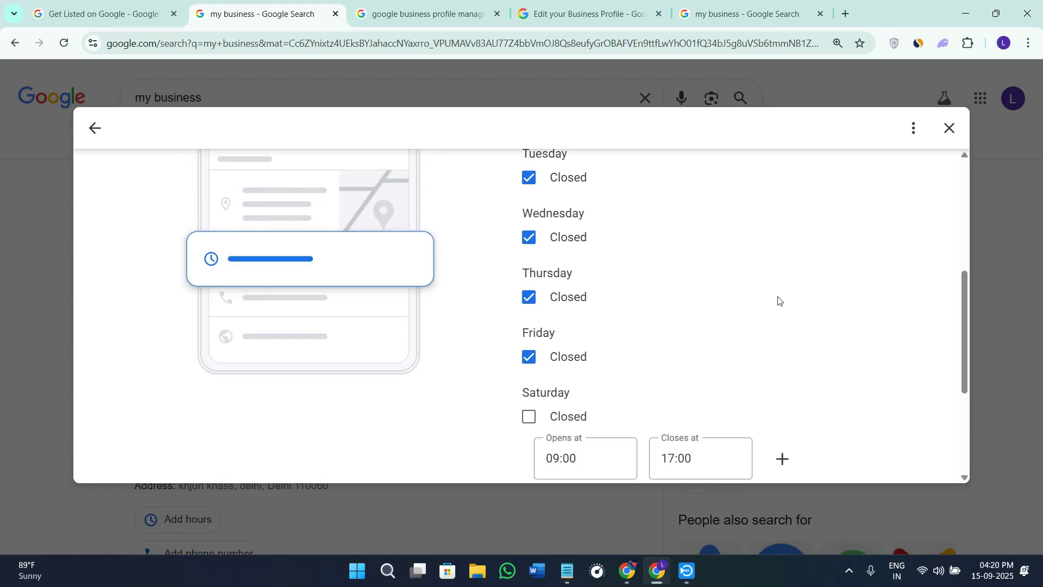
scroll(758, 328, up, 2)
- Open Monday–Friday 09:00–17:00, close Saturday and Sunday, and submit the hours
click(529, 232)
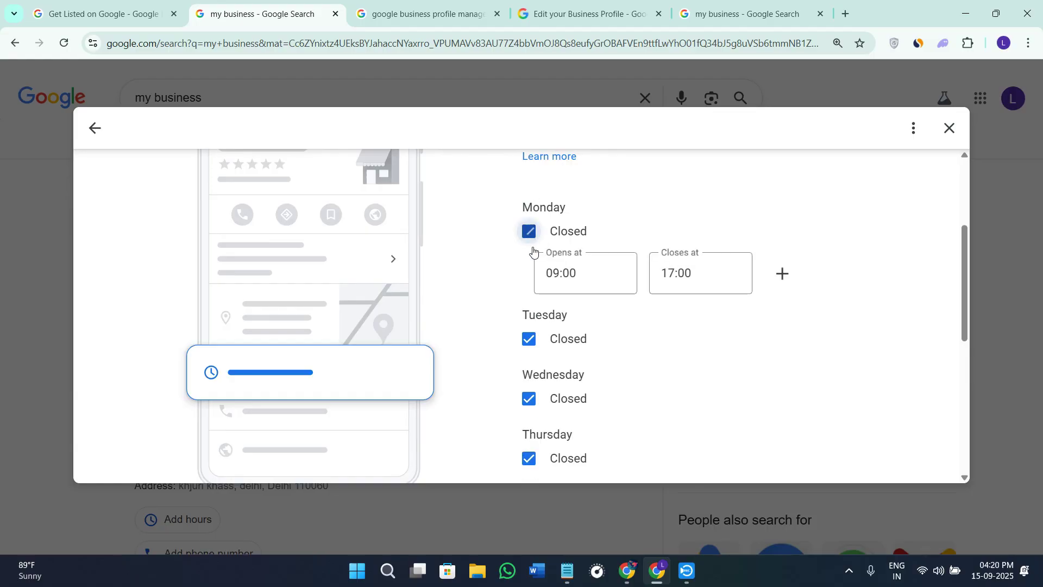
click(529, 340)
click(530, 447)
scroll(543, 397, down, 4)
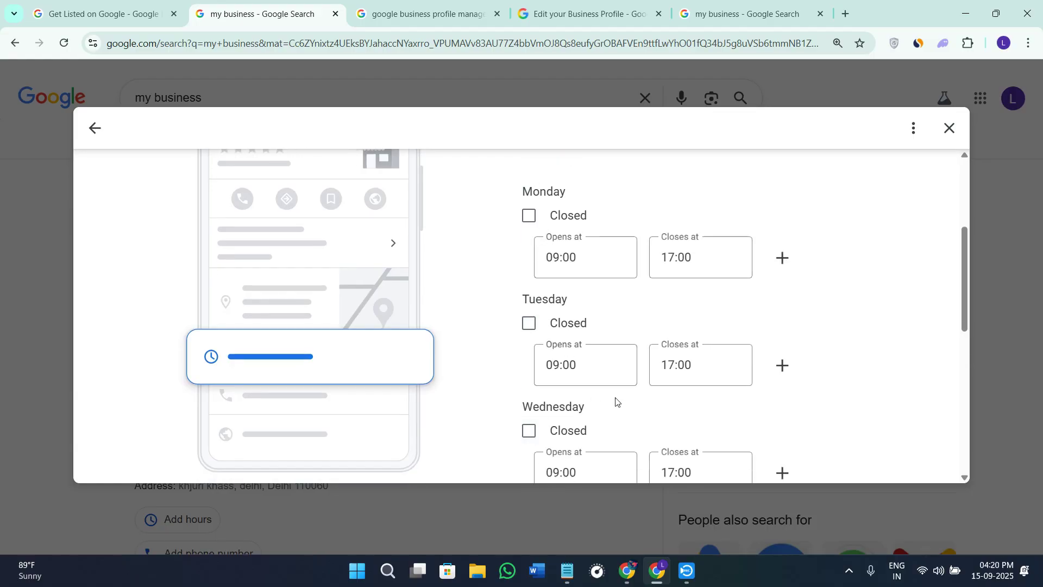
click(530, 328)
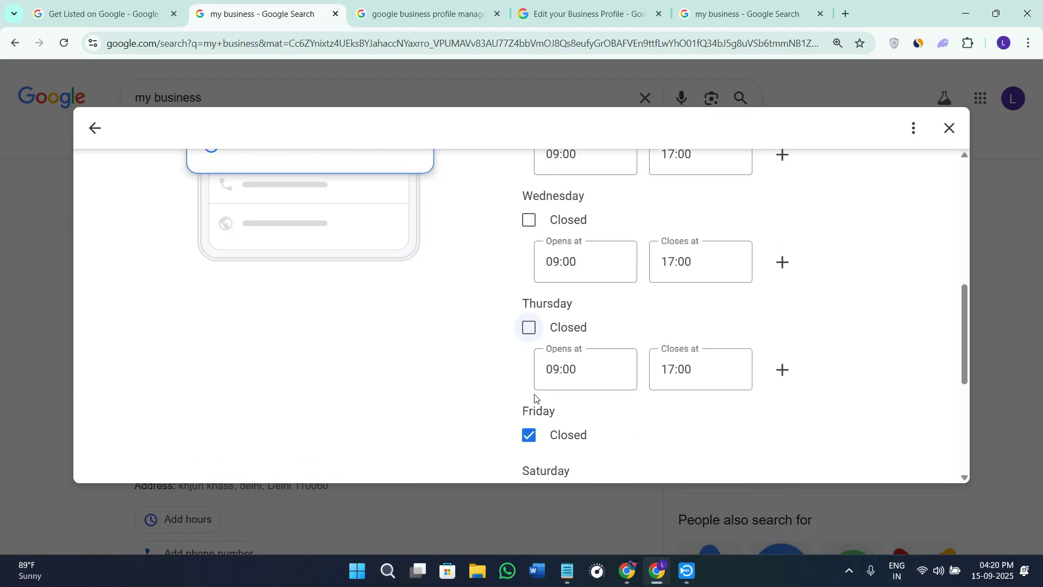
click(528, 433)
scroll(674, 351, up, 3)
scroll(670, 356, down, 8)
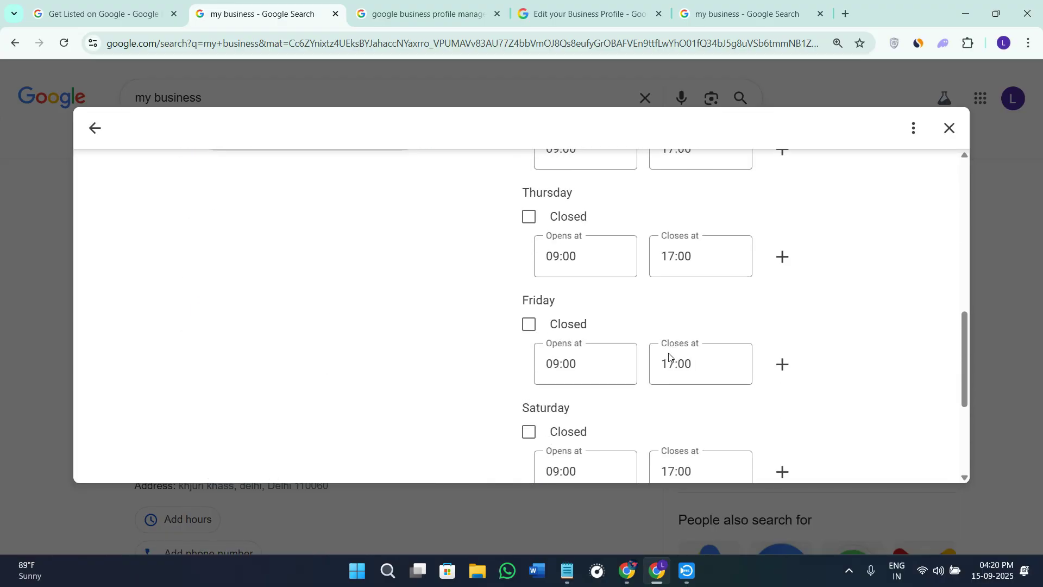
click(529, 315)
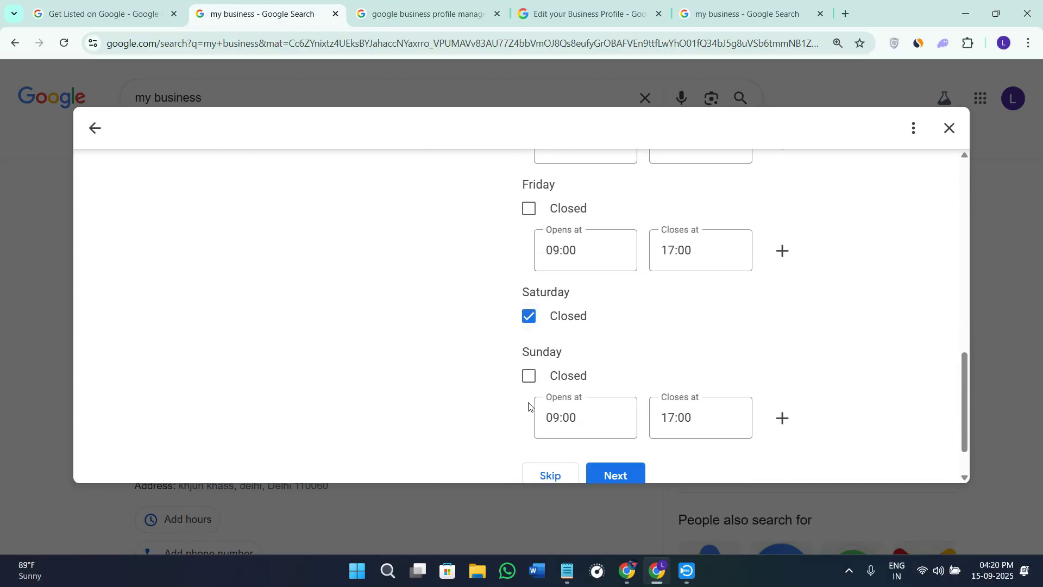
click(529, 375)
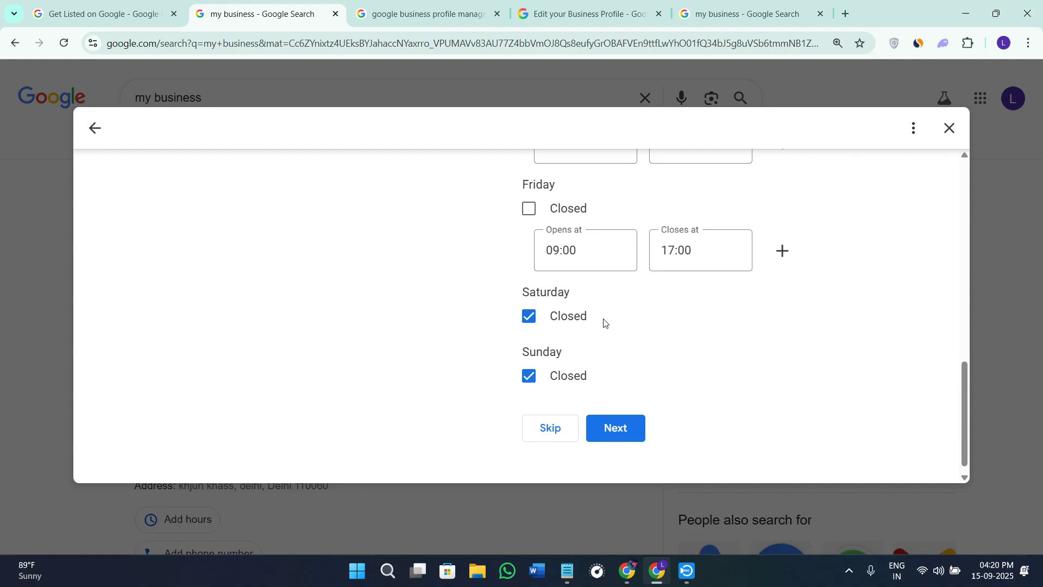
click(630, 432)
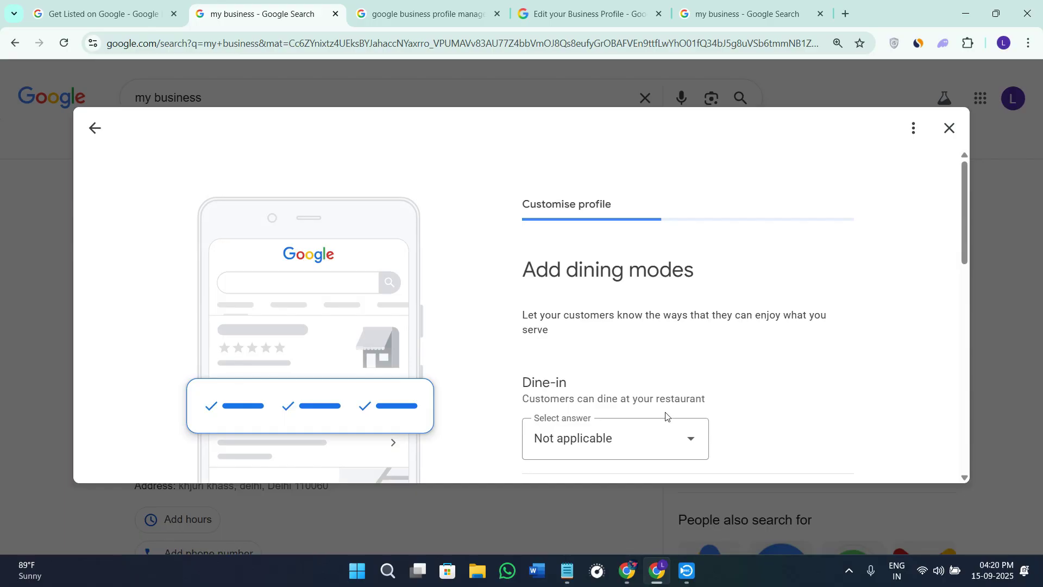
- Answer Yes for Dine-in and Takeaway
scroll(666, 416, down, 2)
scroll(666, 416, up, 2)
drag(524, 274, 709, 276)
click(662, 344)
scroll(663, 344, down, 4)
scroll(598, 328, up, 2)
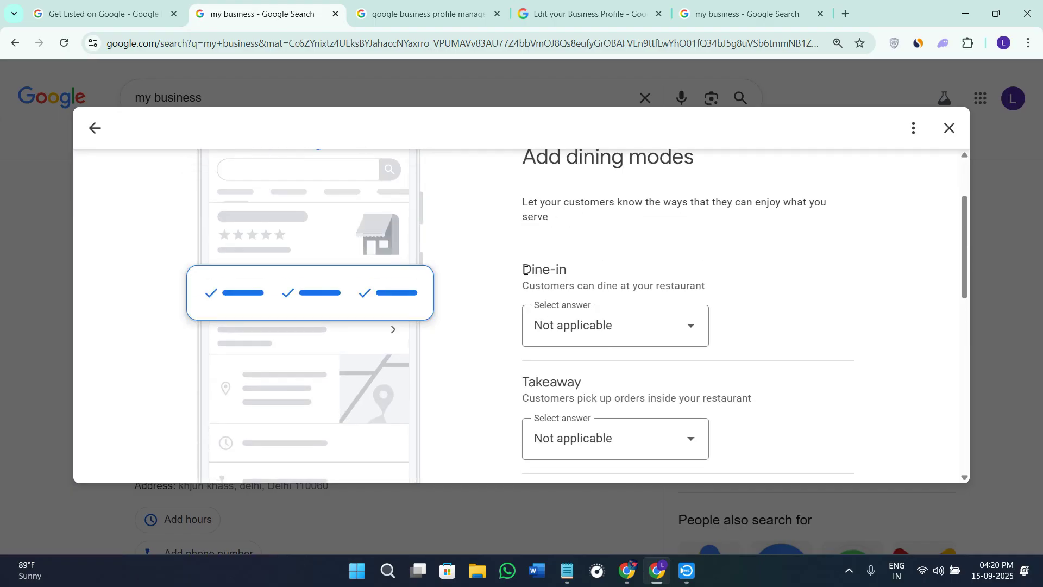
drag(520, 270, 618, 278)
click(610, 334)
click(566, 386)
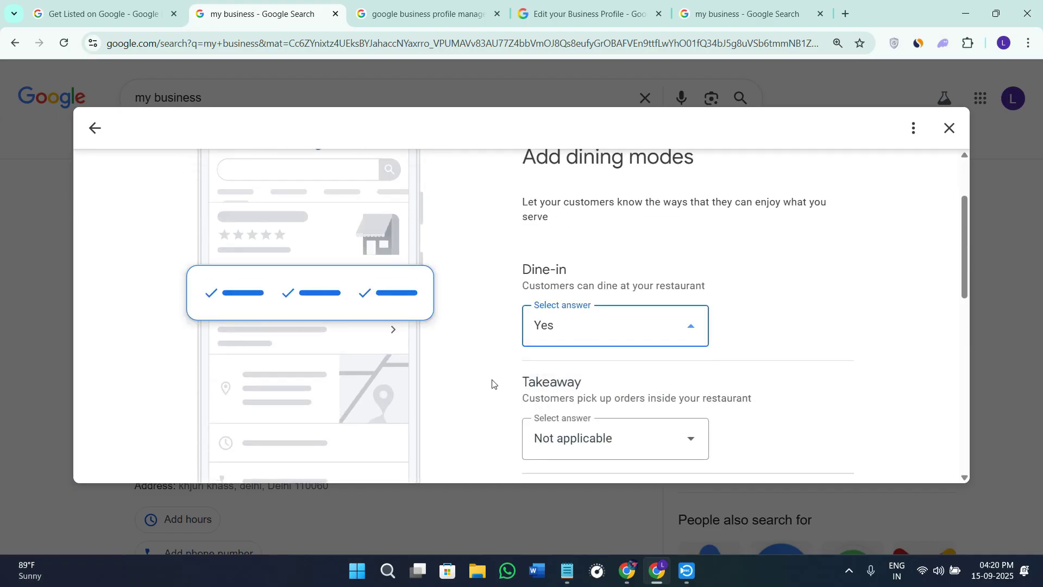
scroll(490, 349, down, 2)
scroll(490, 349, down, 3)
scroll(597, 337, up, 3)
click(617, 337)
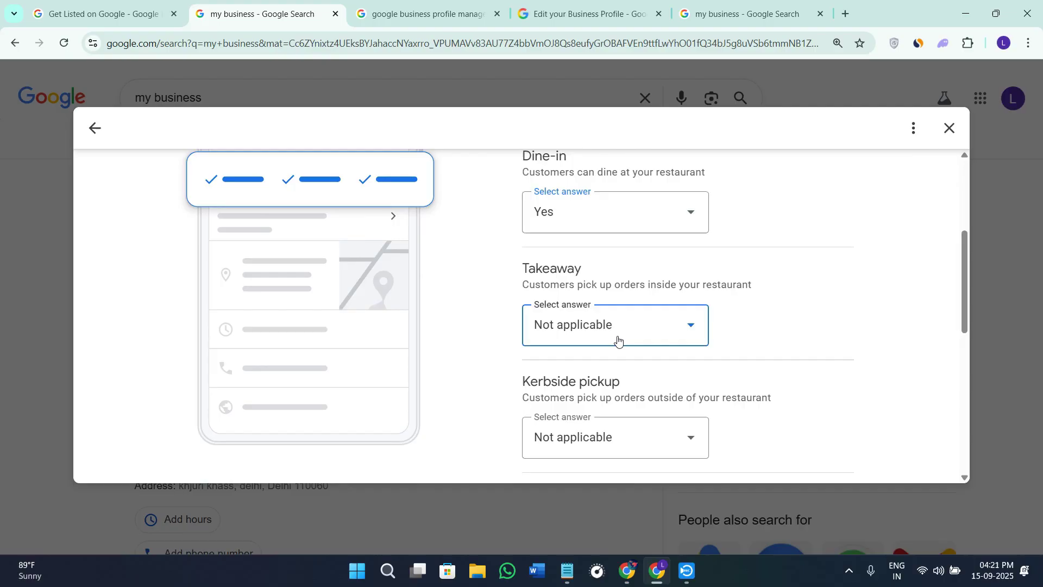
click(600, 370)
- Answer Yes for Kerbside pickup, Drive-through, Delivery and No-contact delivery
scroll(543, 358, down, 2)
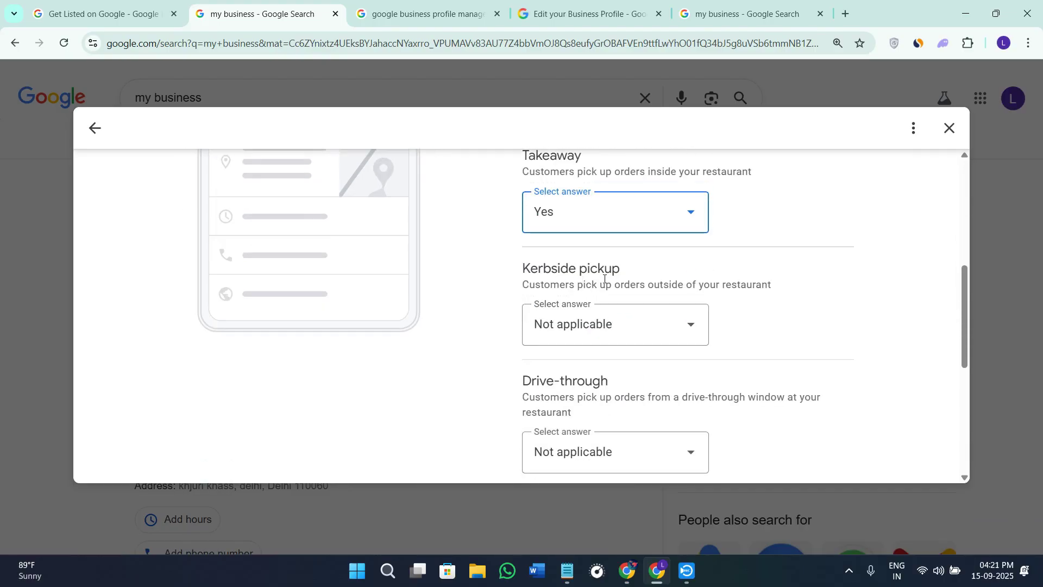
click(606, 324)
click(605, 370)
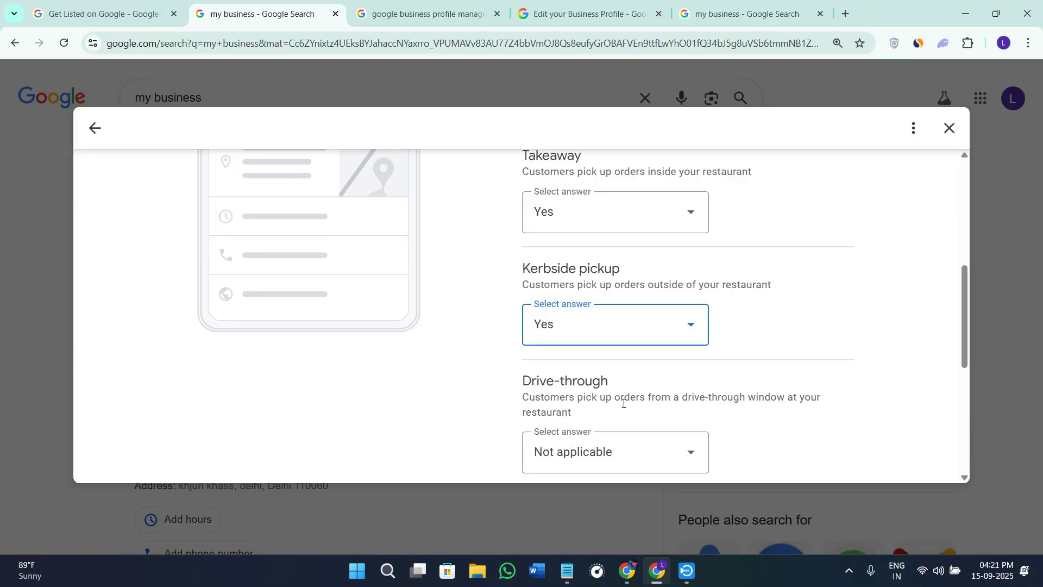
click(597, 451)
click(582, 326)
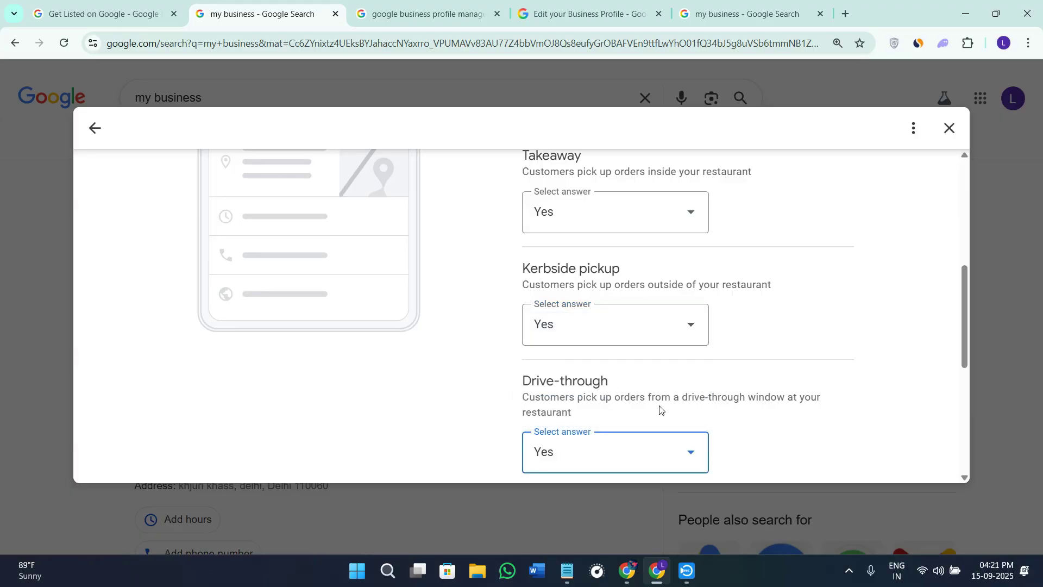
scroll(652, 391, down, 5)
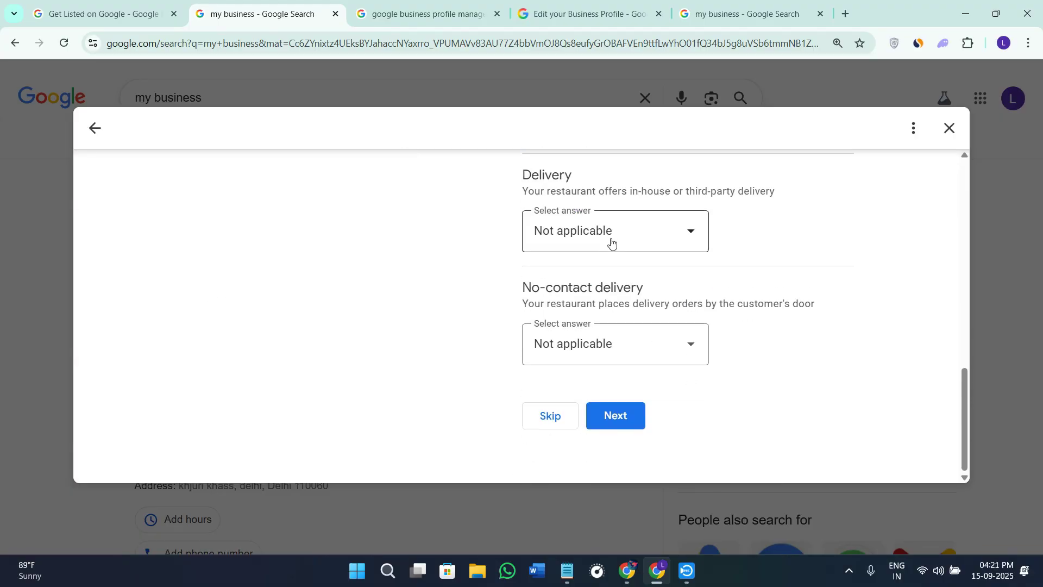
click(611, 242)
click(598, 282)
click(589, 344)
click(578, 385)
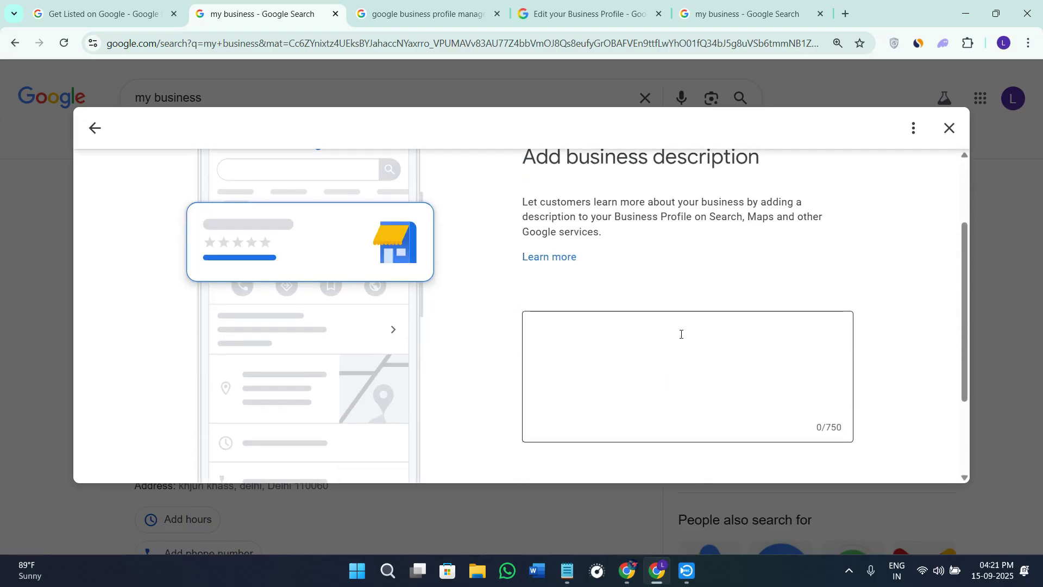
- Leave the business description empty and move past that step
scroll(563, 268, up, 3)
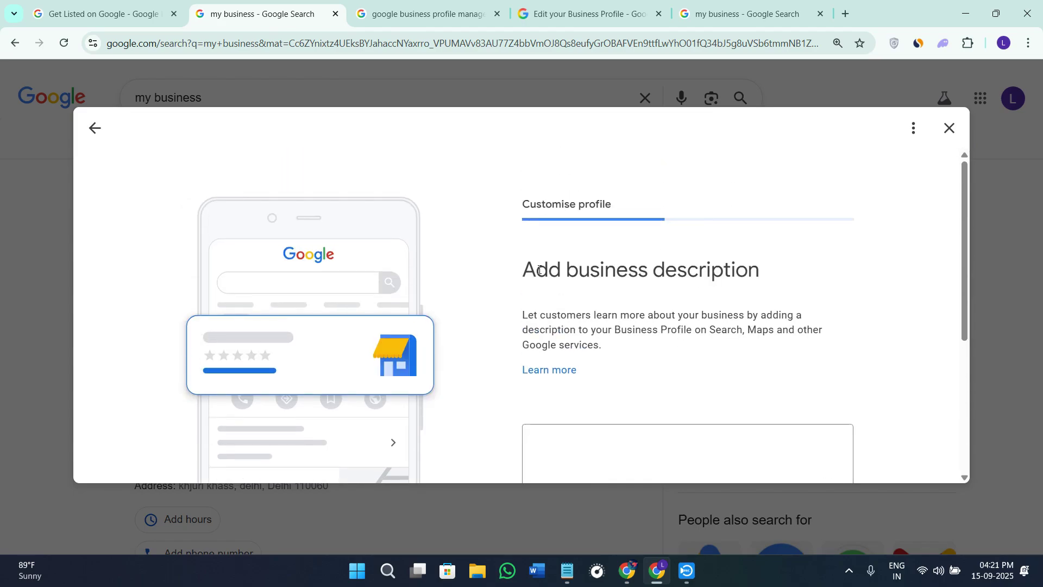
drag(539, 270, 761, 274)
click(724, 347)
scroll(722, 356, down, 3)
click(637, 239)
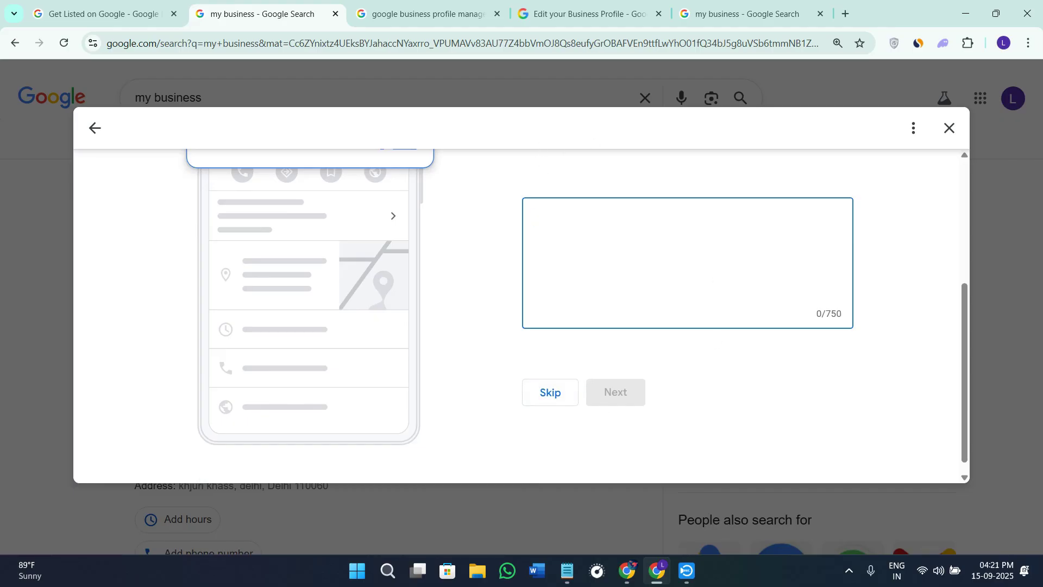
click(542, 398)
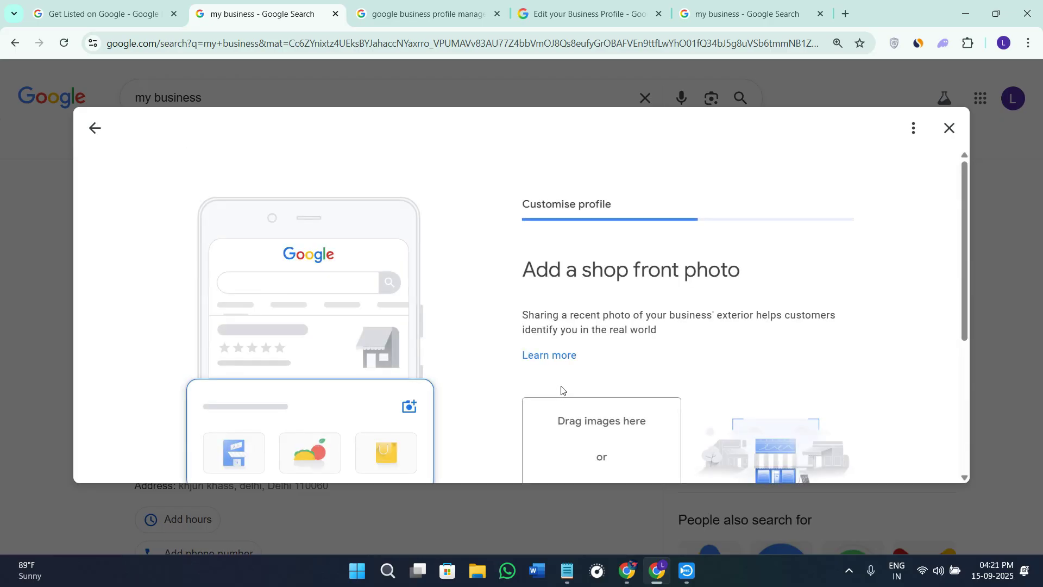
- Scroll through the Add a shop front photo step
scroll(563, 389, down, 4)
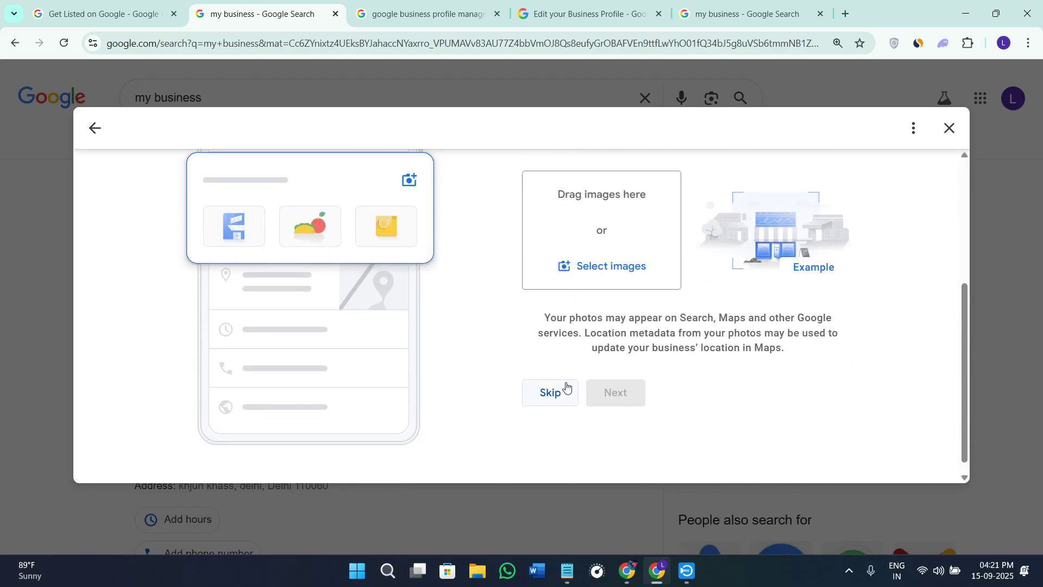
scroll(566, 387, up, 2)
scroll(653, 187, up, 2)
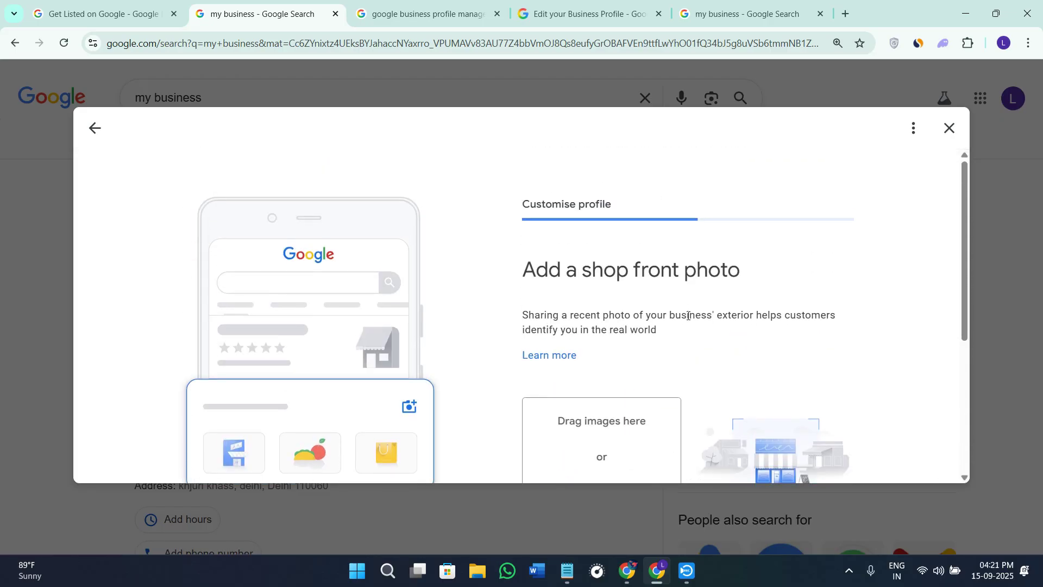
scroll(688, 316, down, 2)
scroll(688, 319, down, 2)
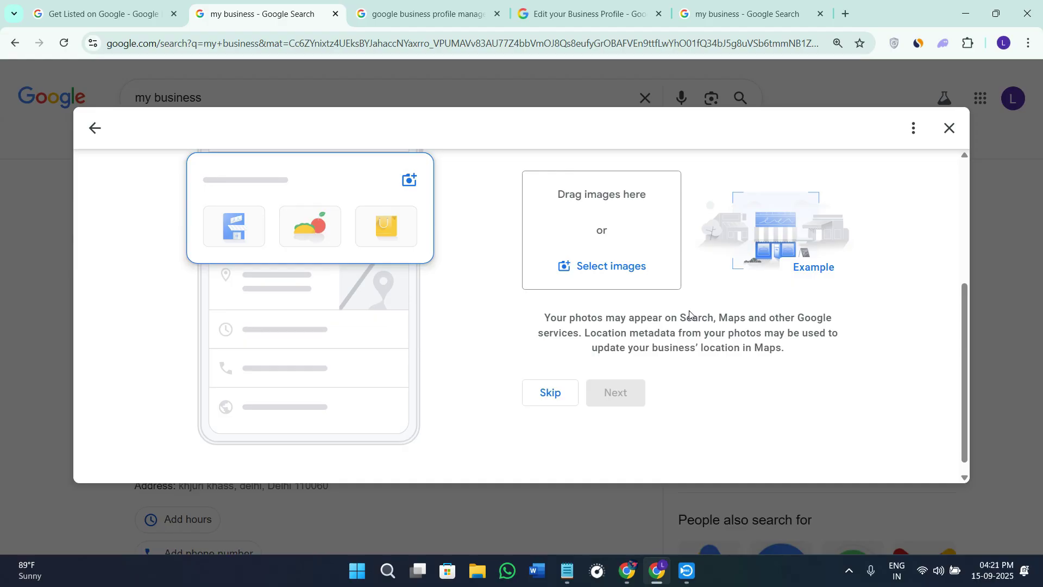
- Skip the shop front photo and menu photo steps without uploading images
click(565, 392)
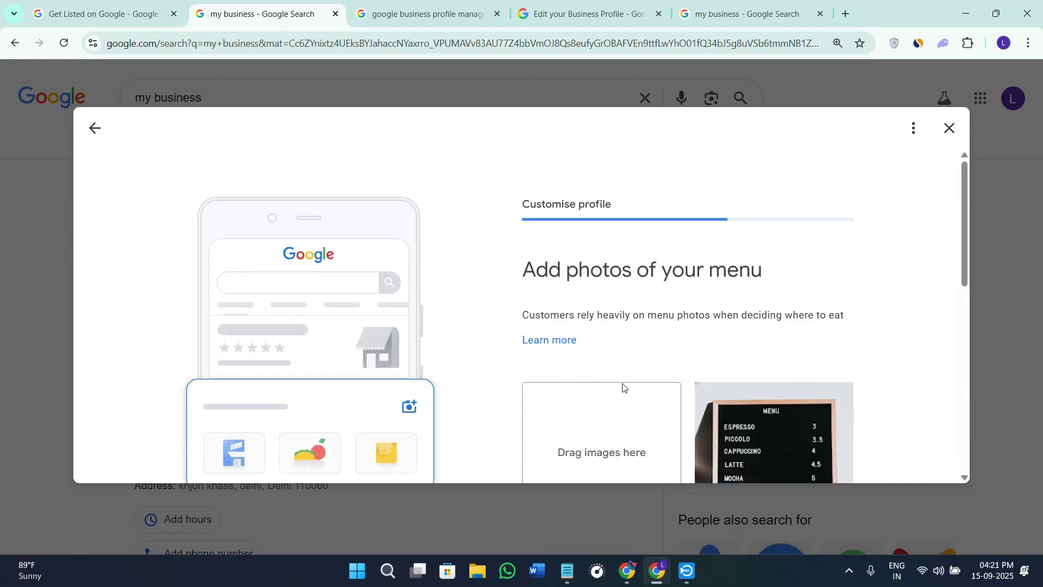
scroll(623, 387, down, 2)
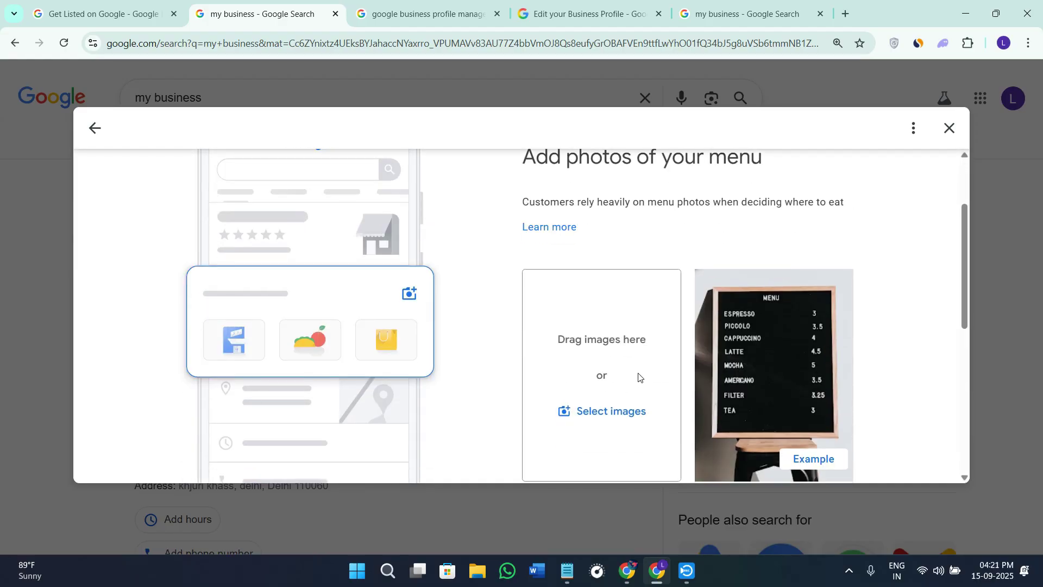
scroll(638, 375, down, 4)
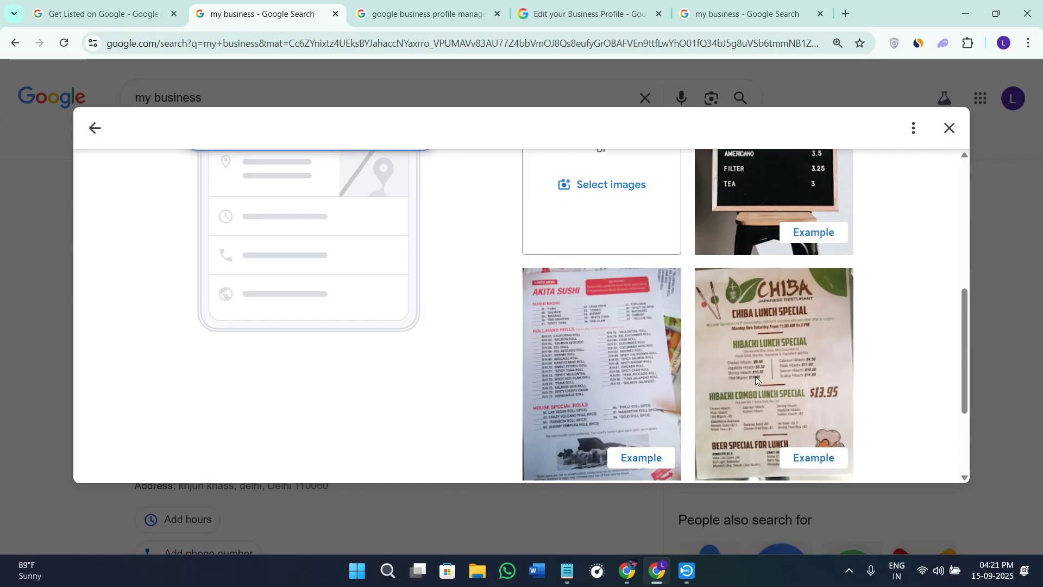
scroll(782, 350, down, 2)
scroll(810, 271, up, 4)
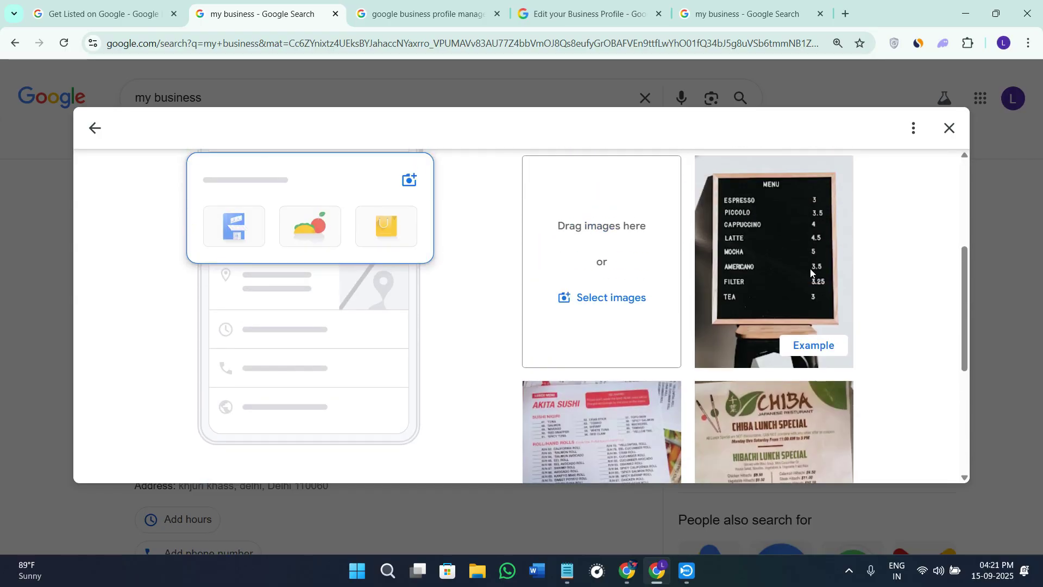
scroll(737, 356, up, 4)
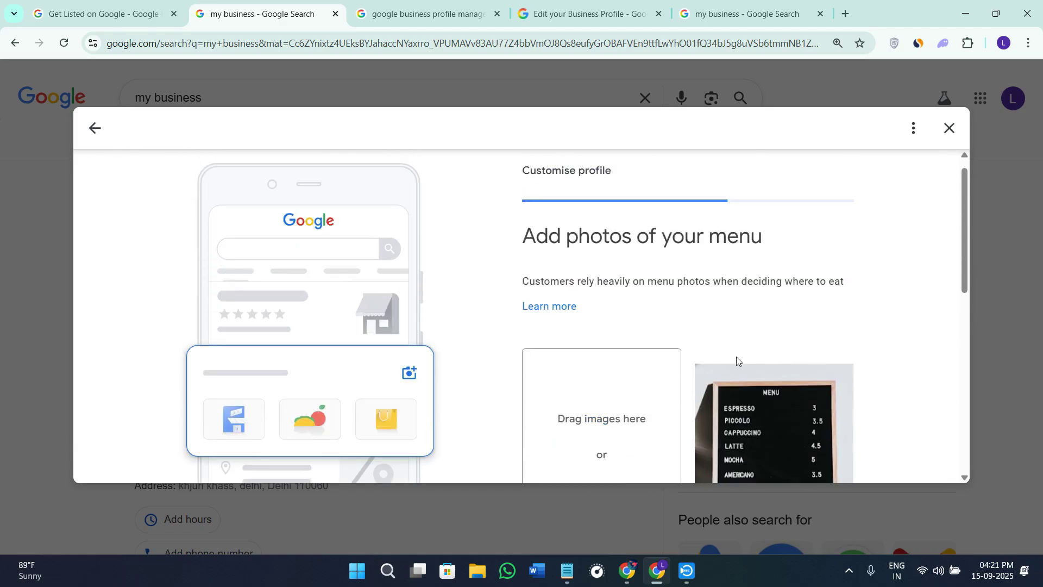
scroll(736, 357, down, 6)
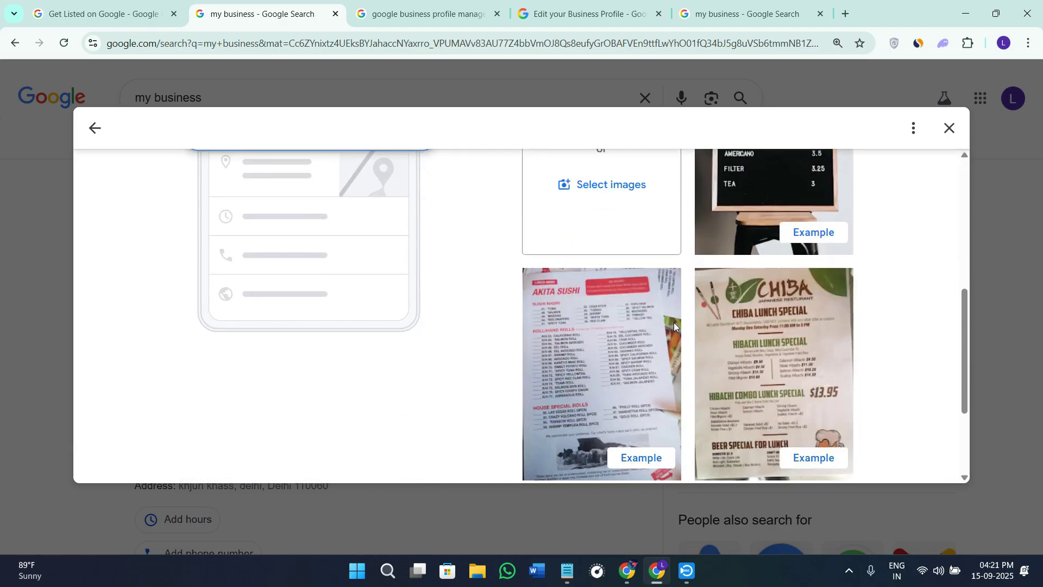
scroll(674, 324, down, 2)
click(552, 454)
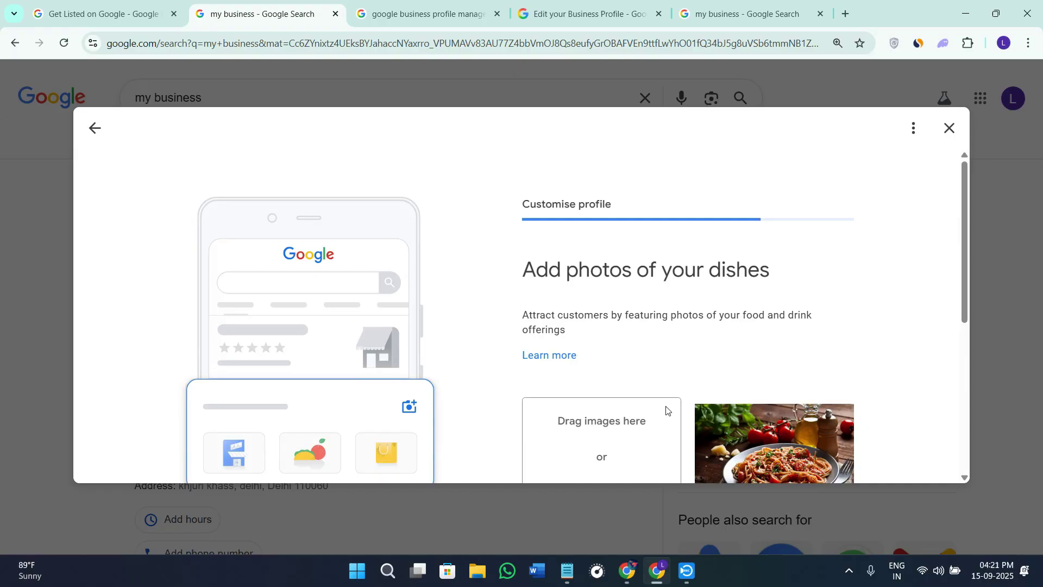
- Skip the dish photos step without adding any images
scroll(667, 410, down, 4)
scroll(680, 387, up, 2)
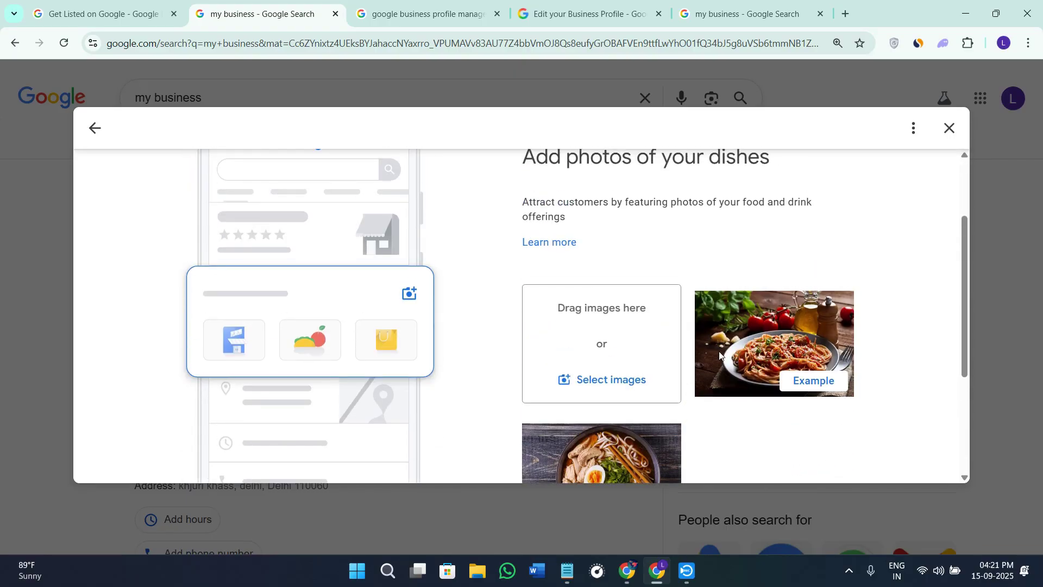
scroll(701, 385, down, 4)
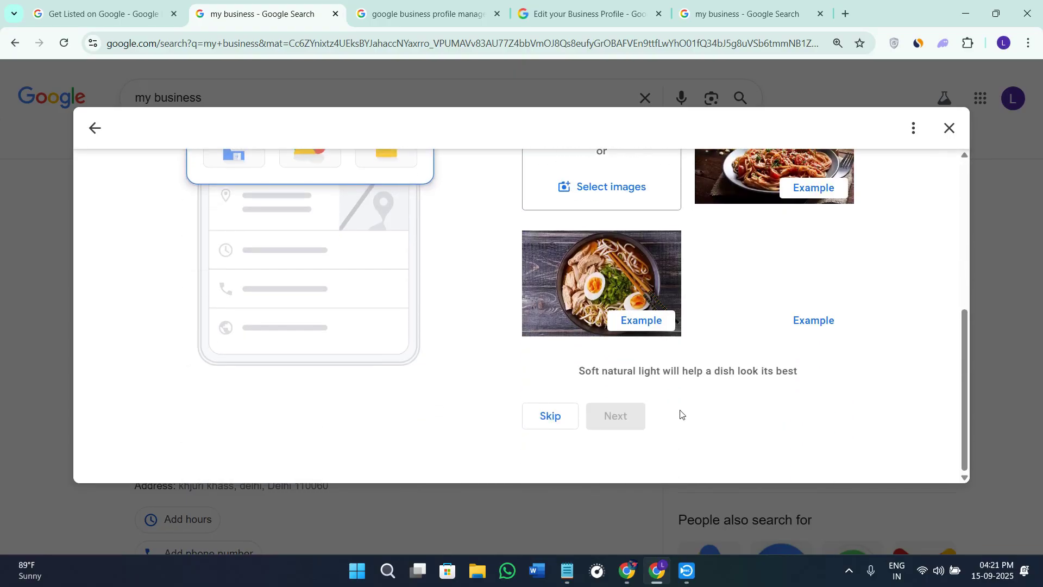
click(563, 417)
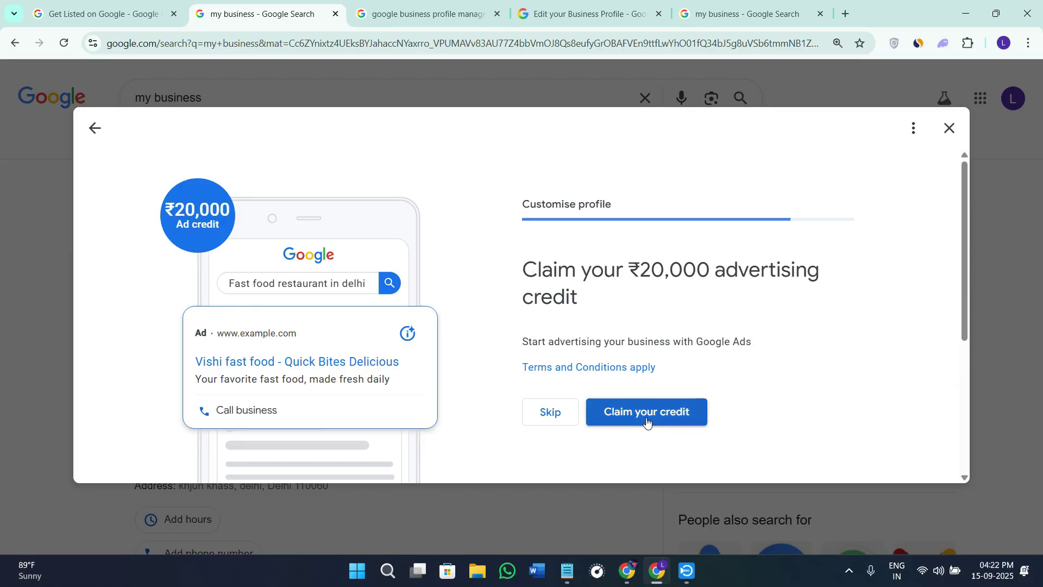
- Claim the ₹20,000 advertising credit and scroll through the Google Workspace offer
click(680, 415)
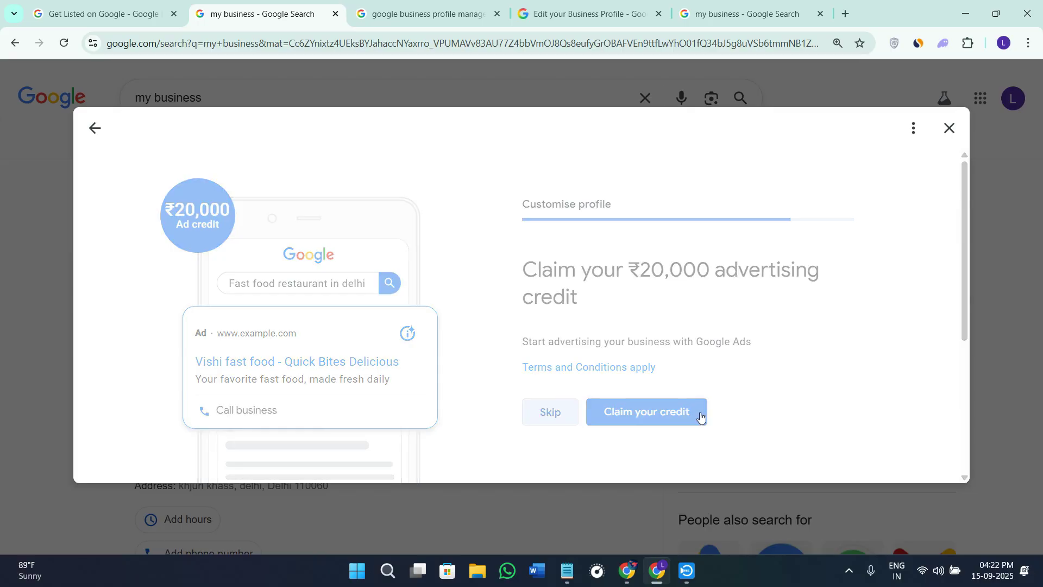
scroll(700, 413, down, 4)
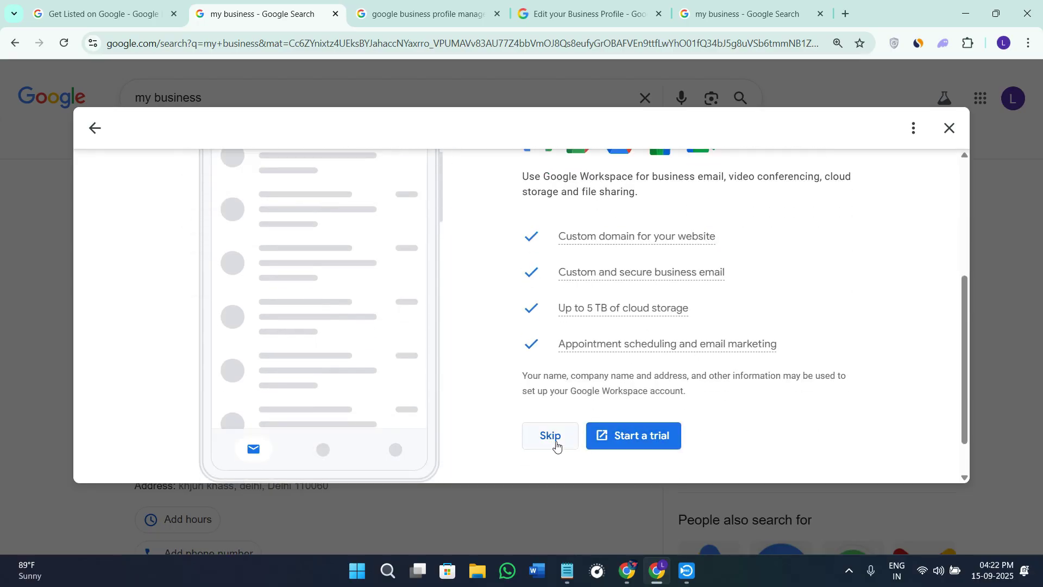
scroll(643, 377, up, 5)
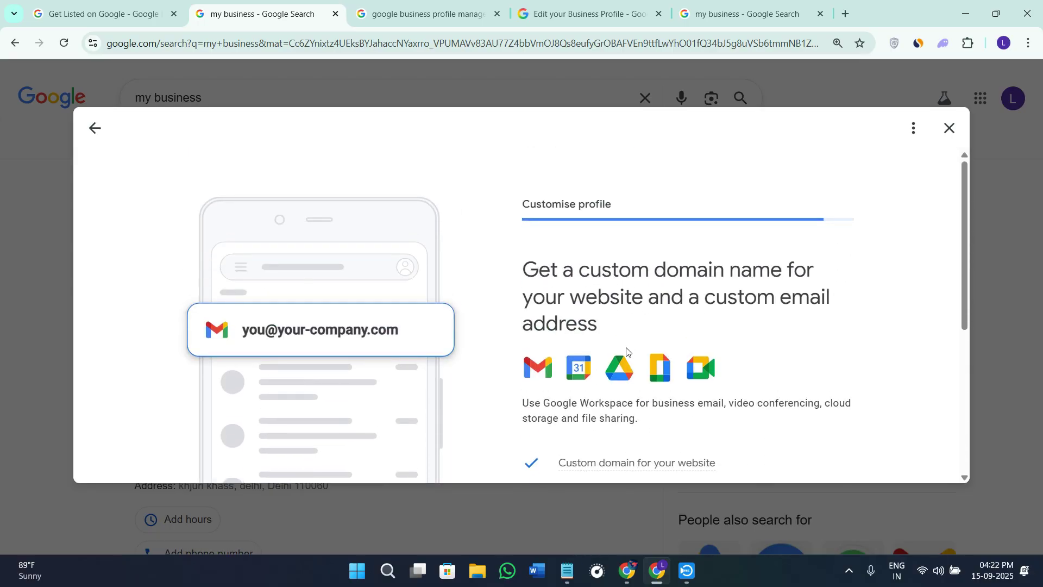
scroll(704, 297, down, 2)
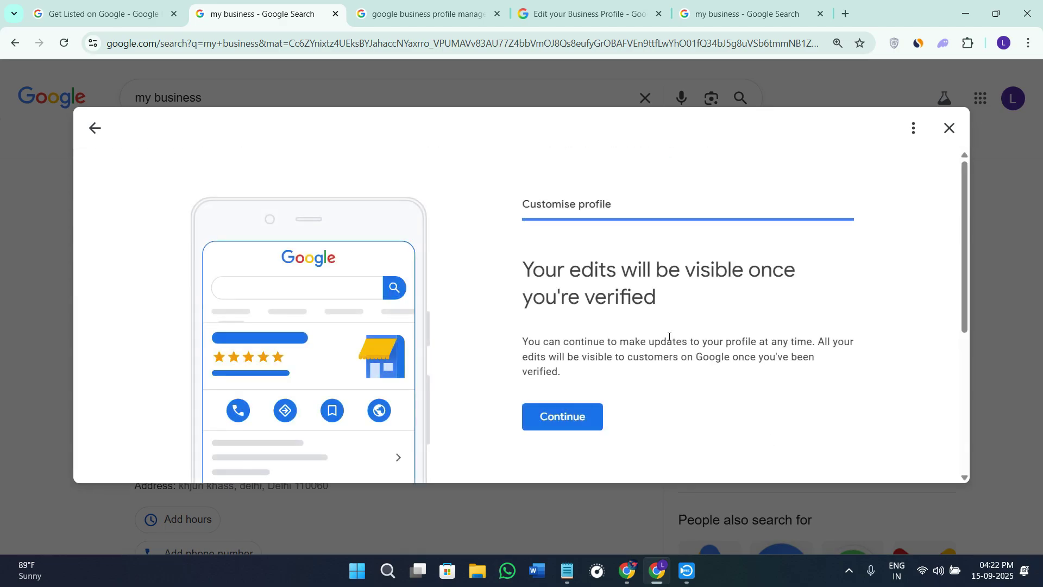
- Review the 'edits visible once verified' notice, then continue back to the Vishi fast food search panel
drag(523, 277, 771, 341)
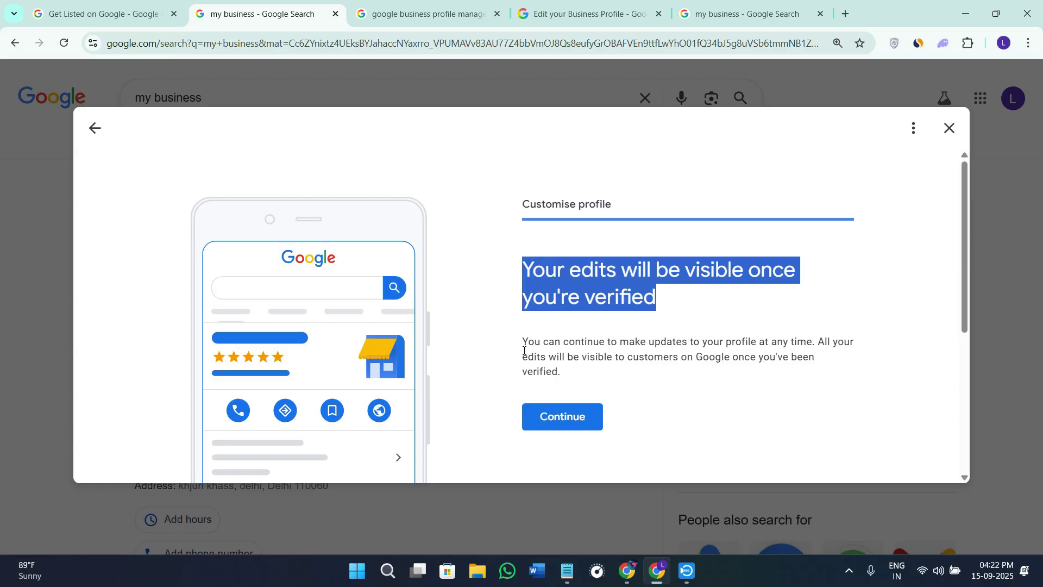
drag(523, 350, 663, 357)
click(707, 380)
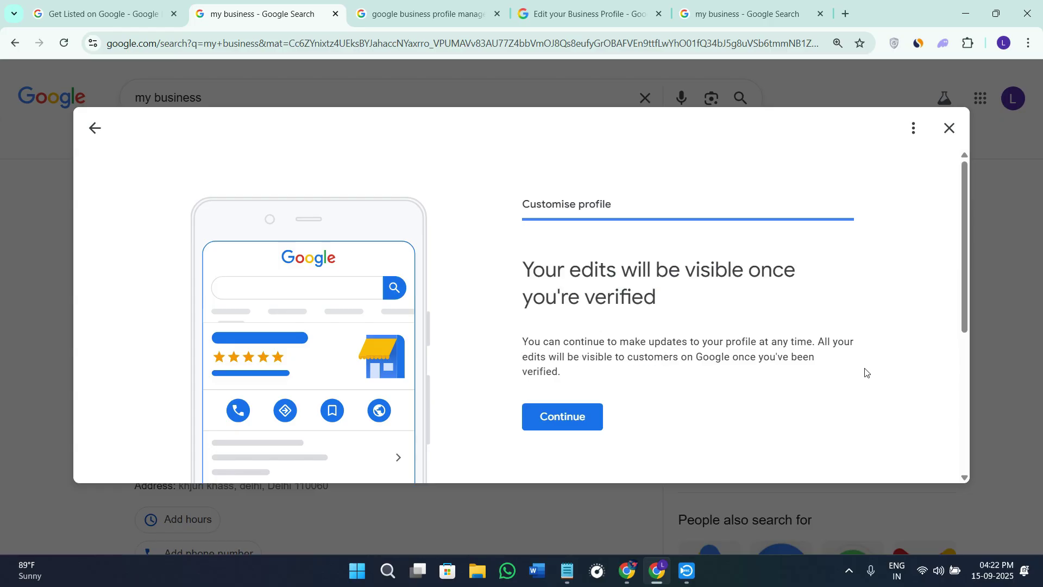
click(572, 416)
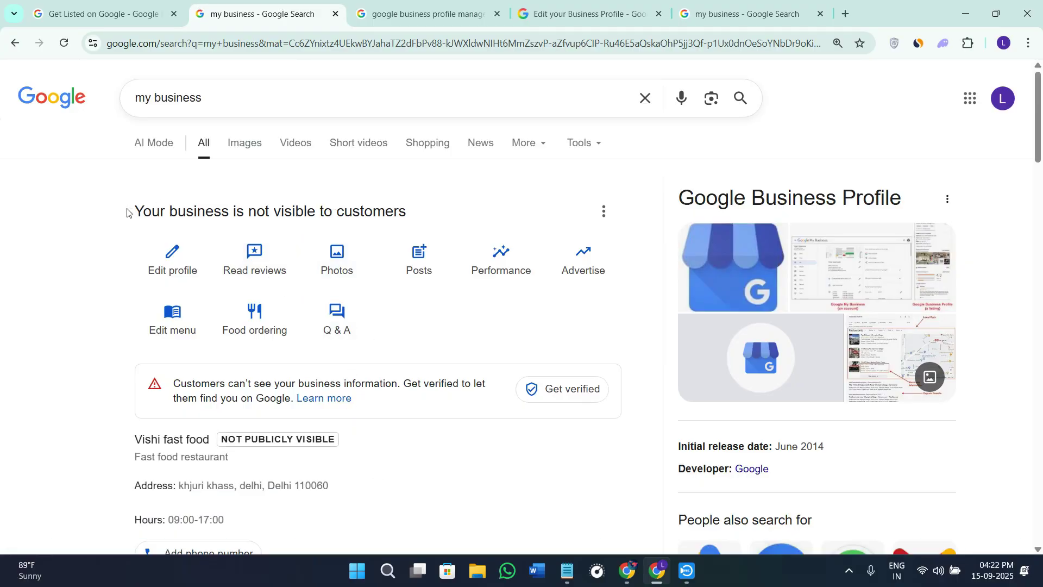
drag(126, 209, 412, 213)
click(413, 216)
drag(123, 216, 433, 233)
click(433, 235)
scroll(449, 403, down, 5)
scroll(449, 403, up, 4)
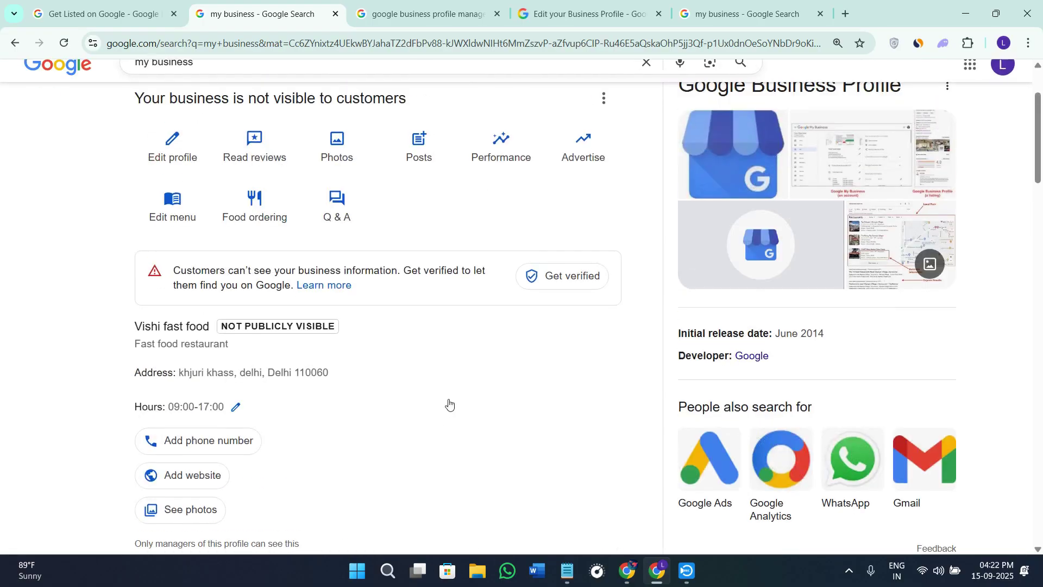
scroll(449, 403, up, 2)
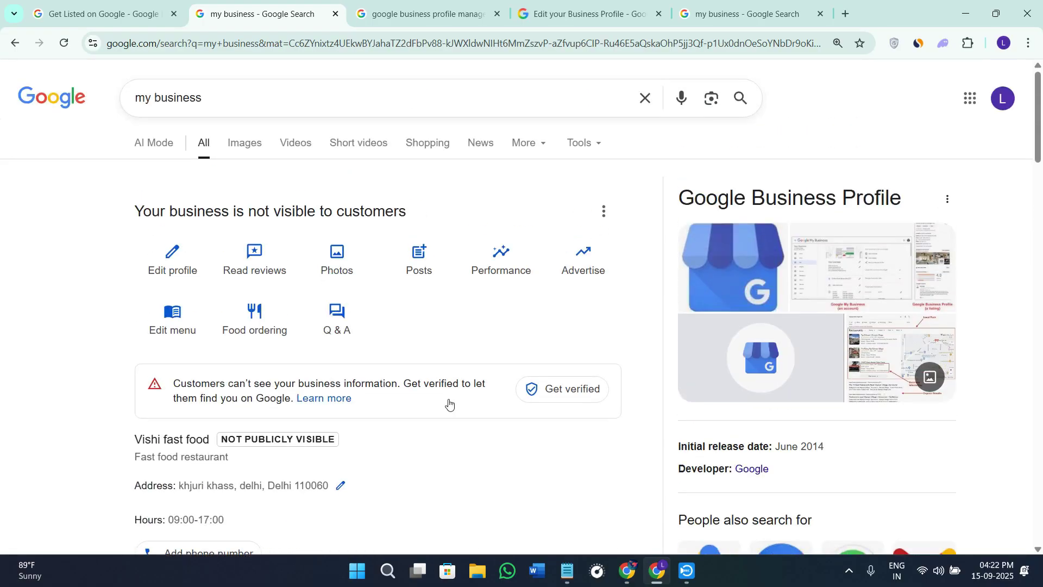